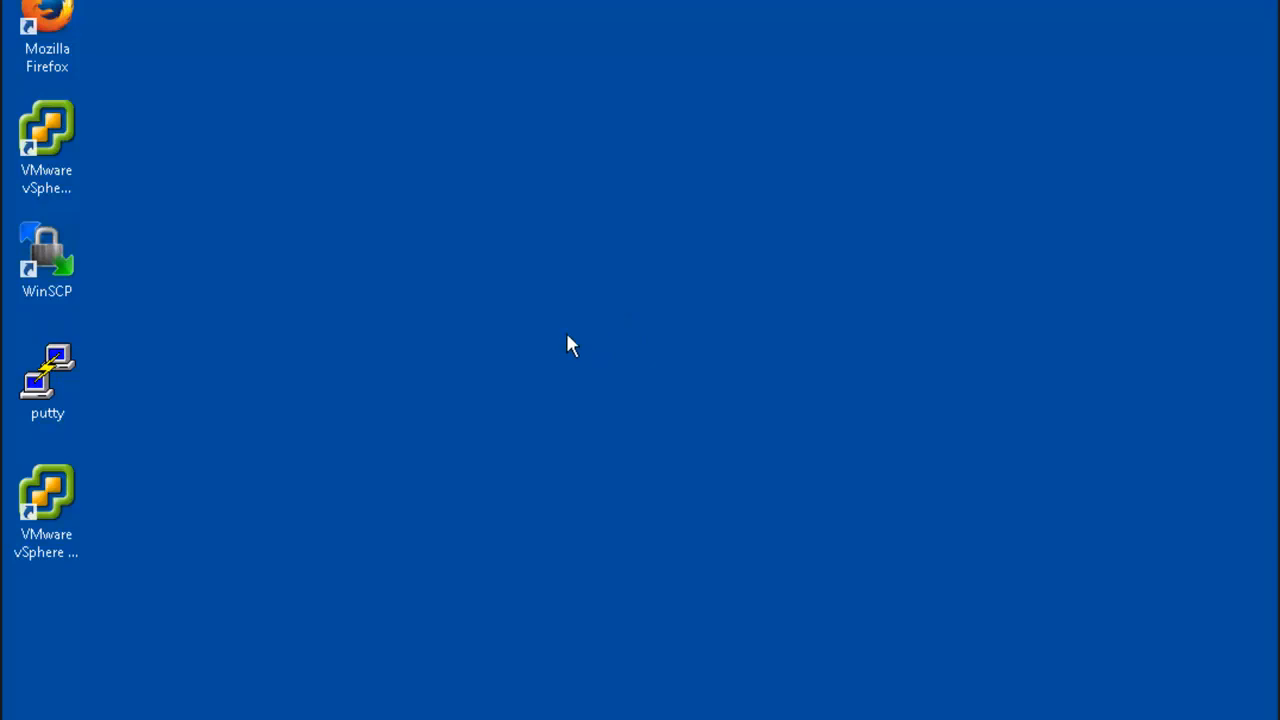
Launch the VMware vSphere Client and log in to PLABVC01 with the administrator user name and account password
{"action": "double_click", "coordinate": [44, 140]}
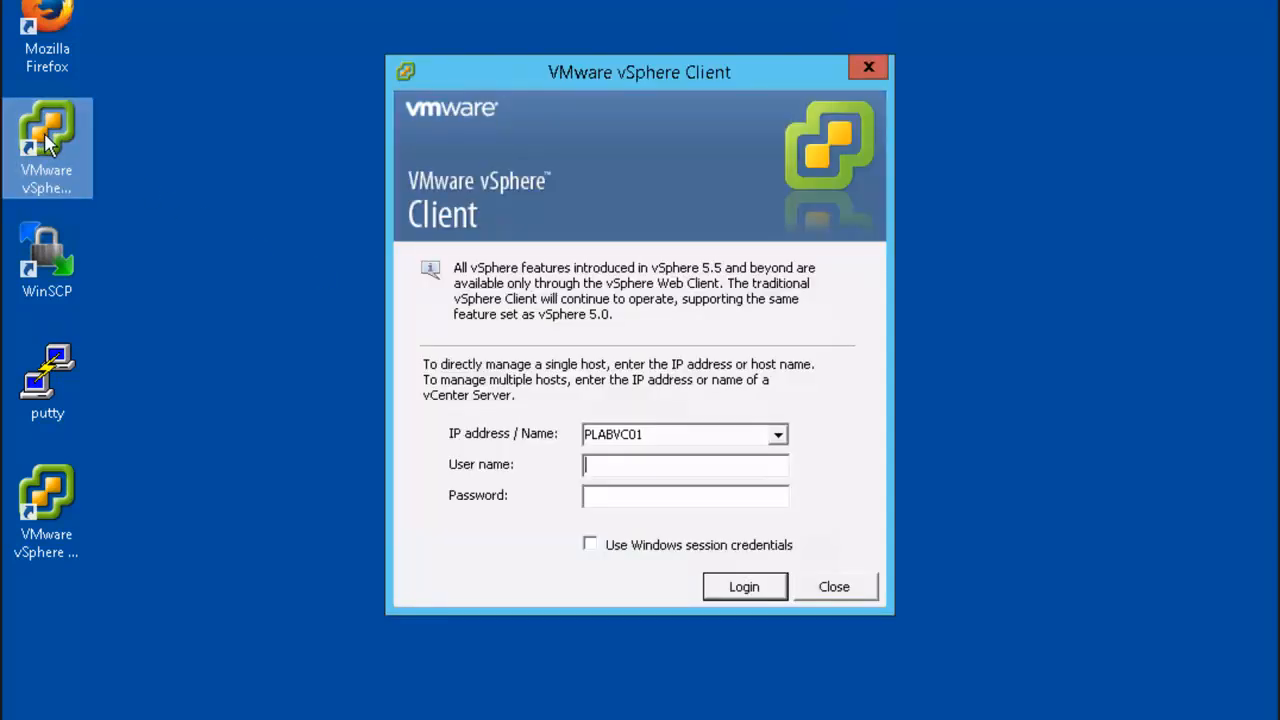
{"action": "type", "text": "admini"}
{"action": "type", "text": "strator@vsphere.local"}
{"action": "key", "text": "Tab"}
{"action": "type", "text": "*********"}
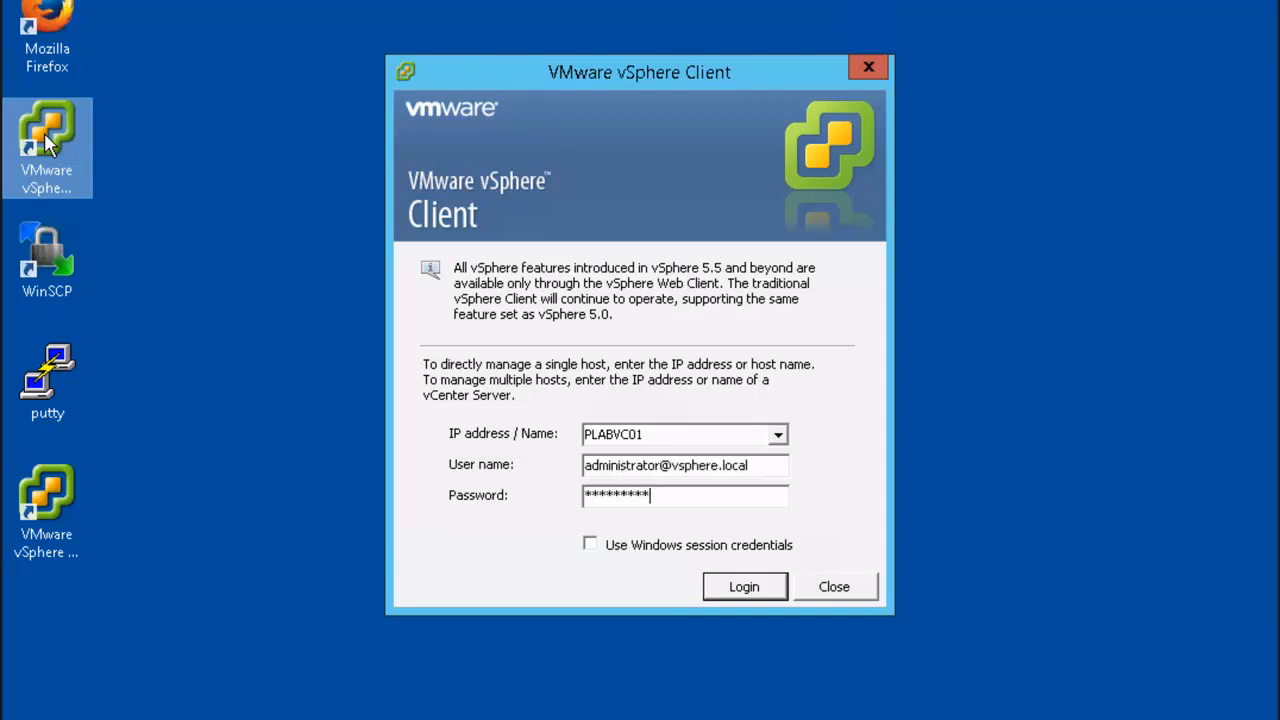
{"action": "left_click", "coordinate": [764, 593]}
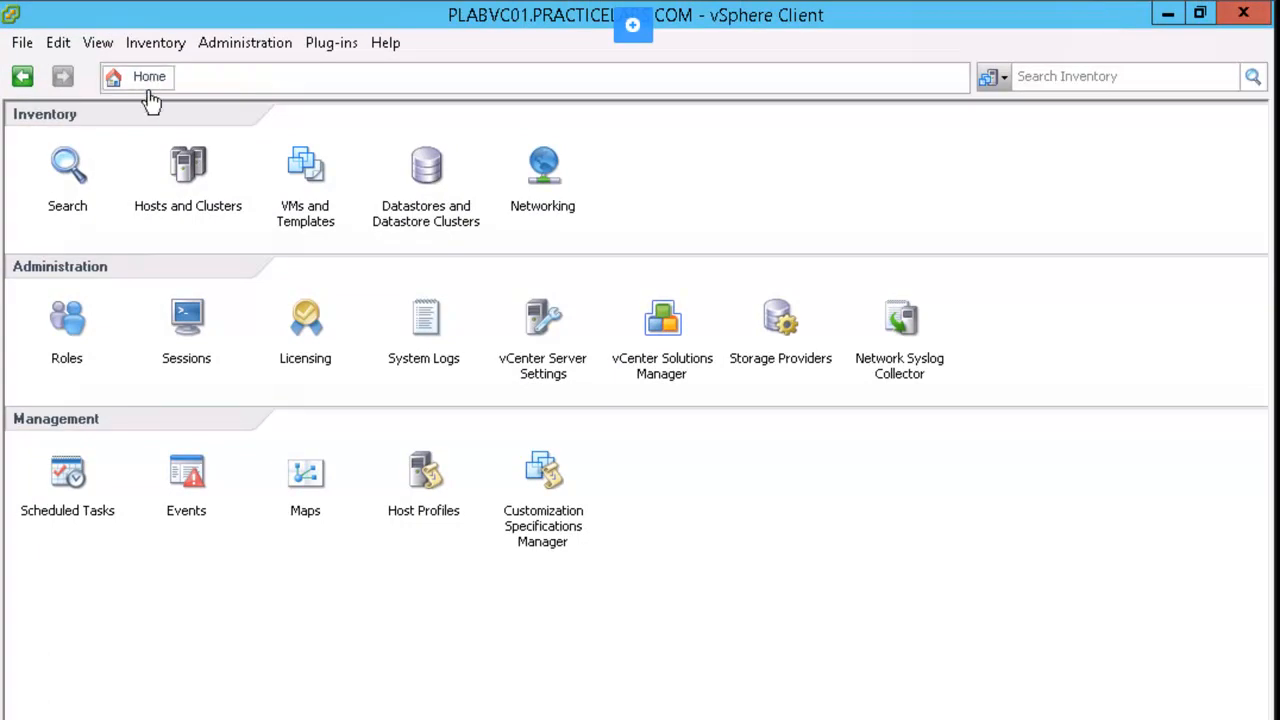
Open the Networking inventory, expand PLABVC01 down to the London datacenter's networks, and show the vCenter Server's datacenter list
{"action": "left_click", "coordinate": [559, 195]}
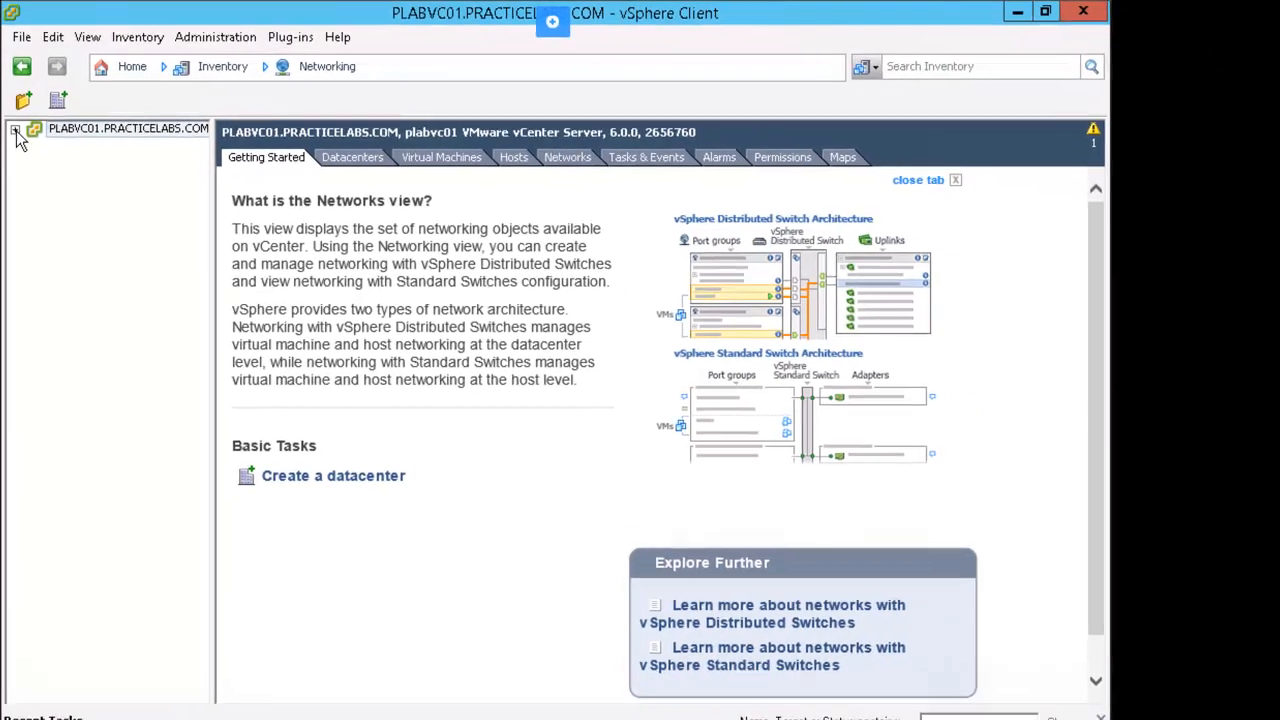
{"action": "left_click", "coordinate": [15, 151]}
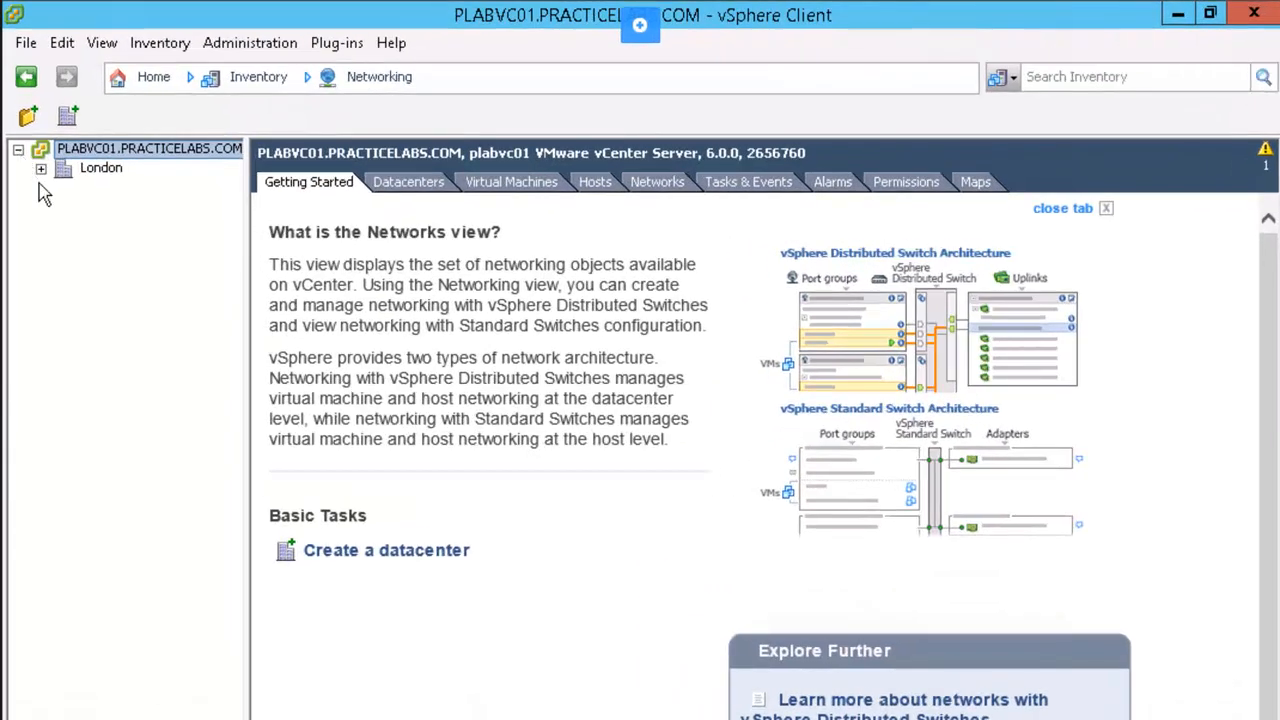
{"action": "left_click", "coordinate": [41, 169]}
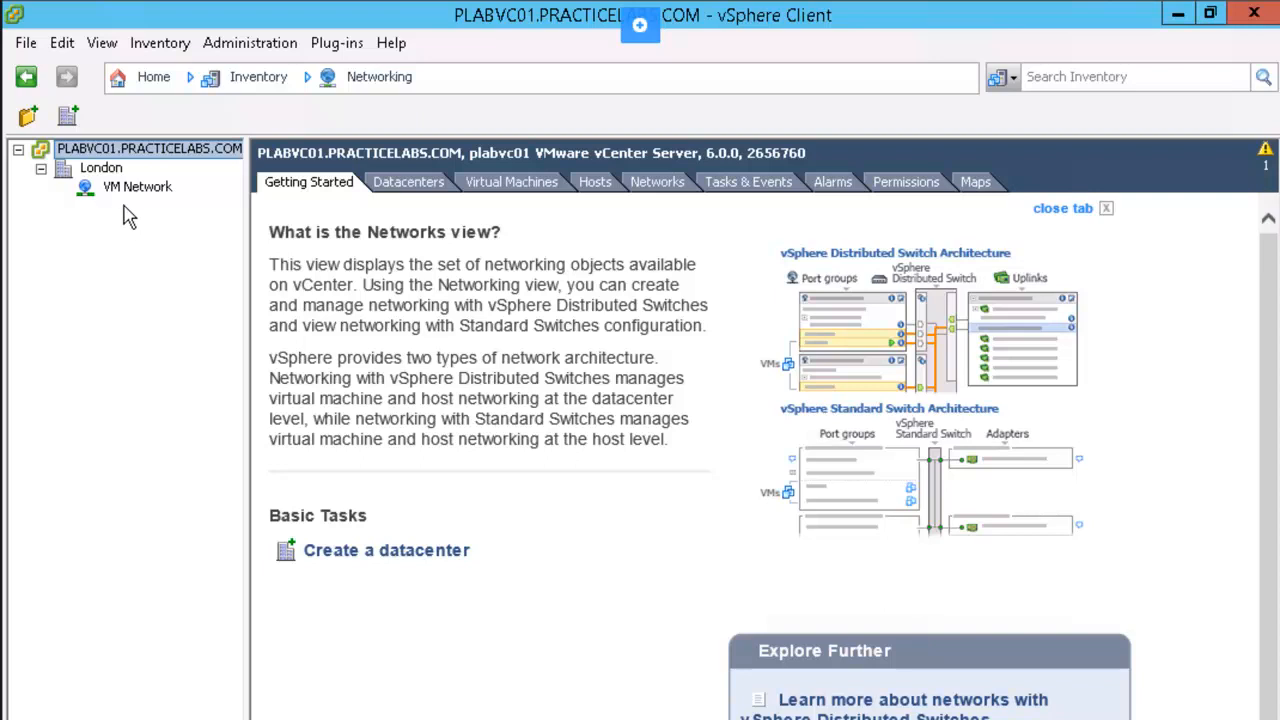
{"action": "left_click", "coordinate": [408, 183]}
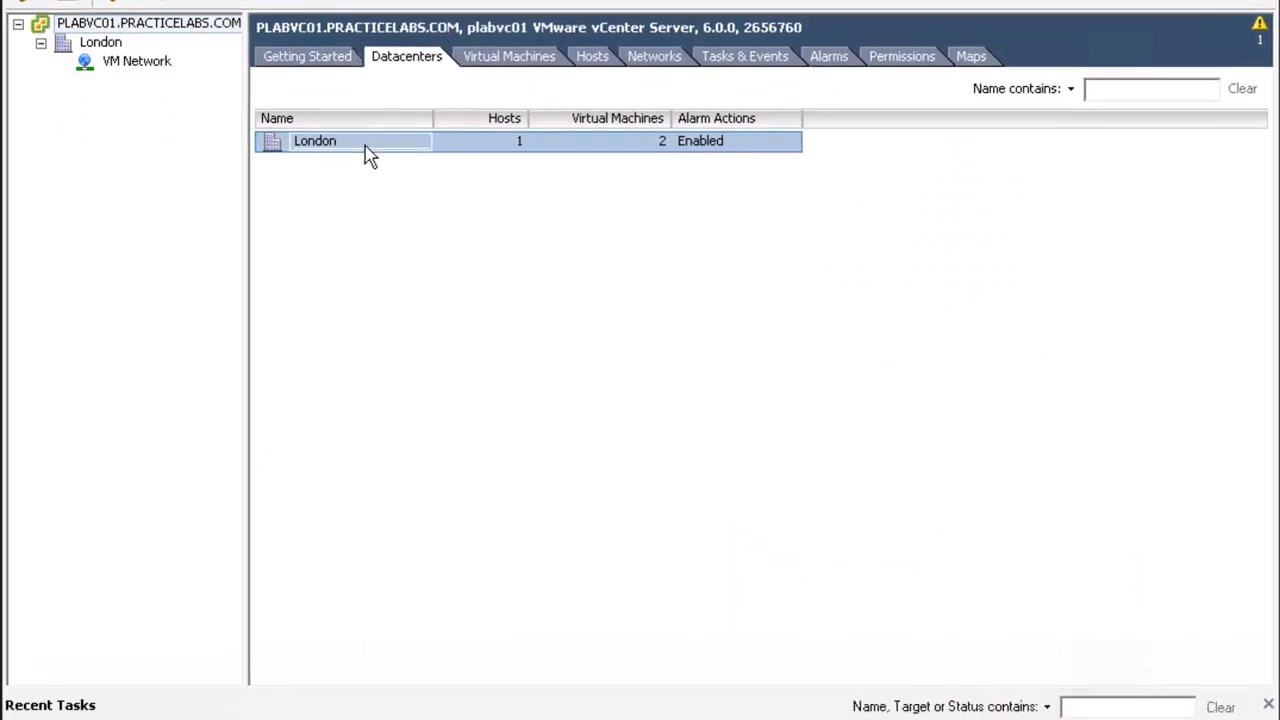
Create a version 6.0.0 distributed switch named dvSwitch in London with 4 uplink ports, adding physical adapter vmnic1 of host plabesx01
{"action": "right_click", "coordinate": [366, 160]}
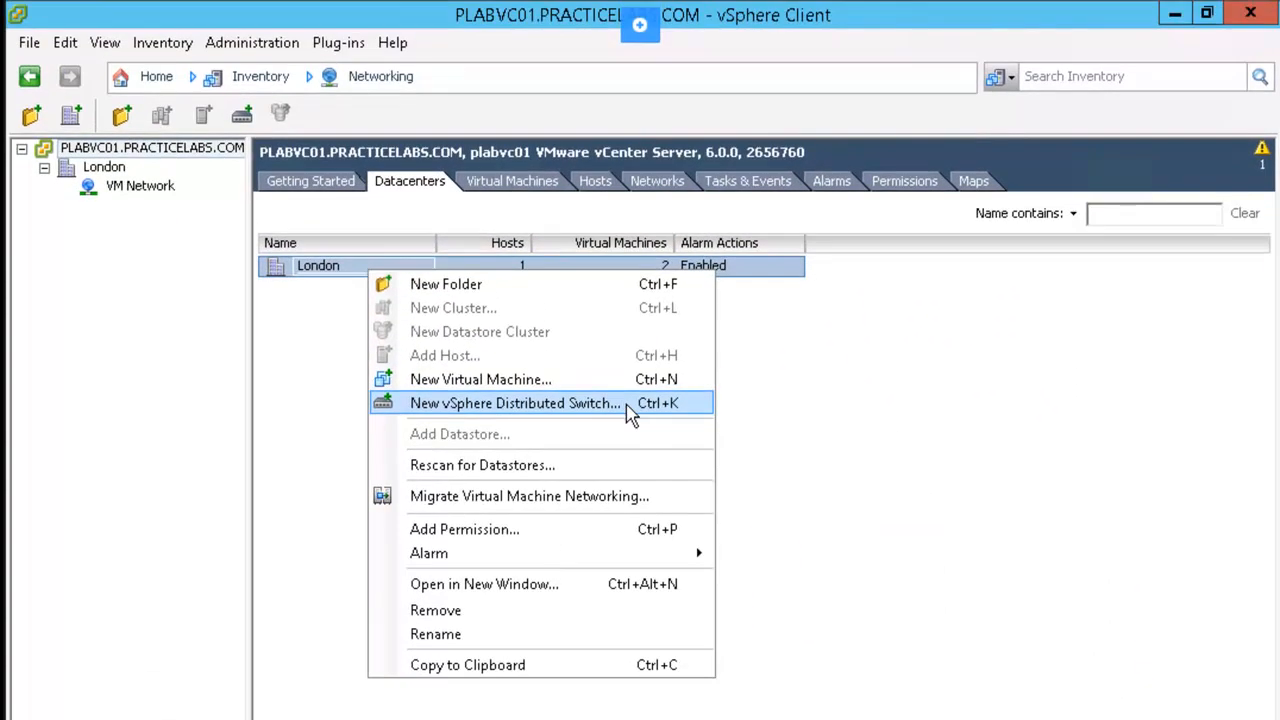
{"action": "left_click", "coordinate": [627, 405]}
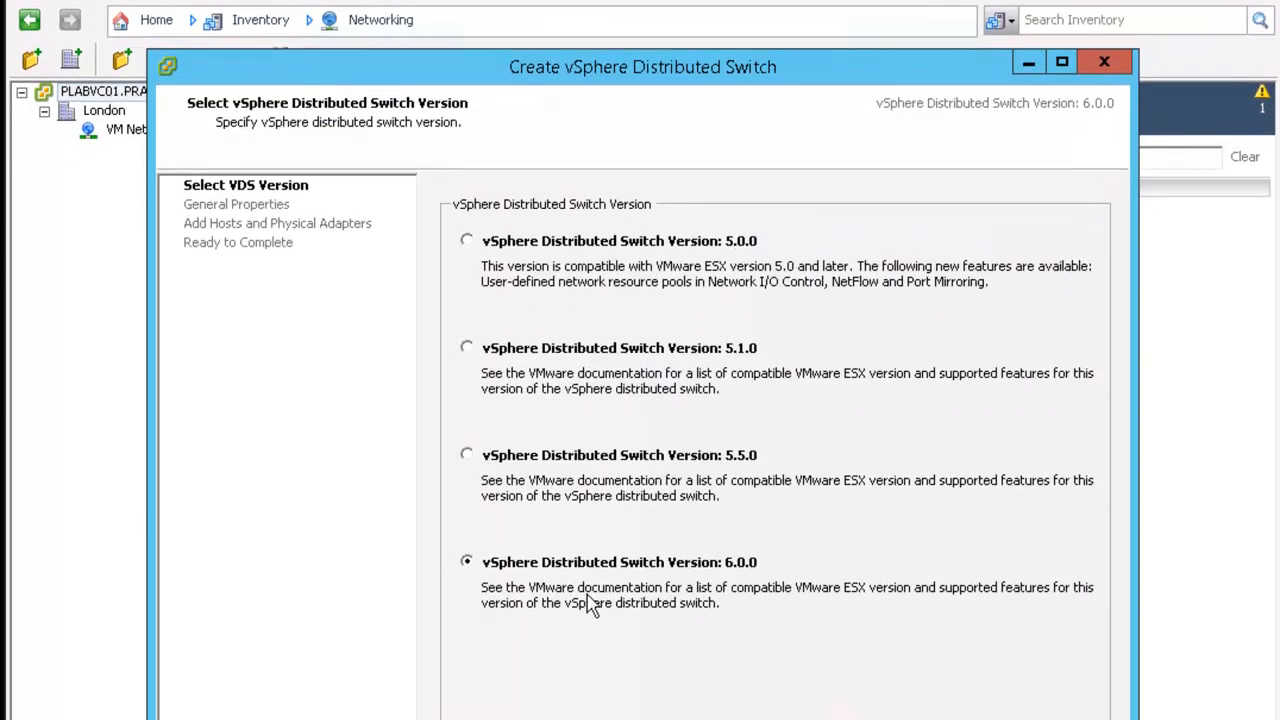
{"action": "left_click", "coordinate": [965, 696]}
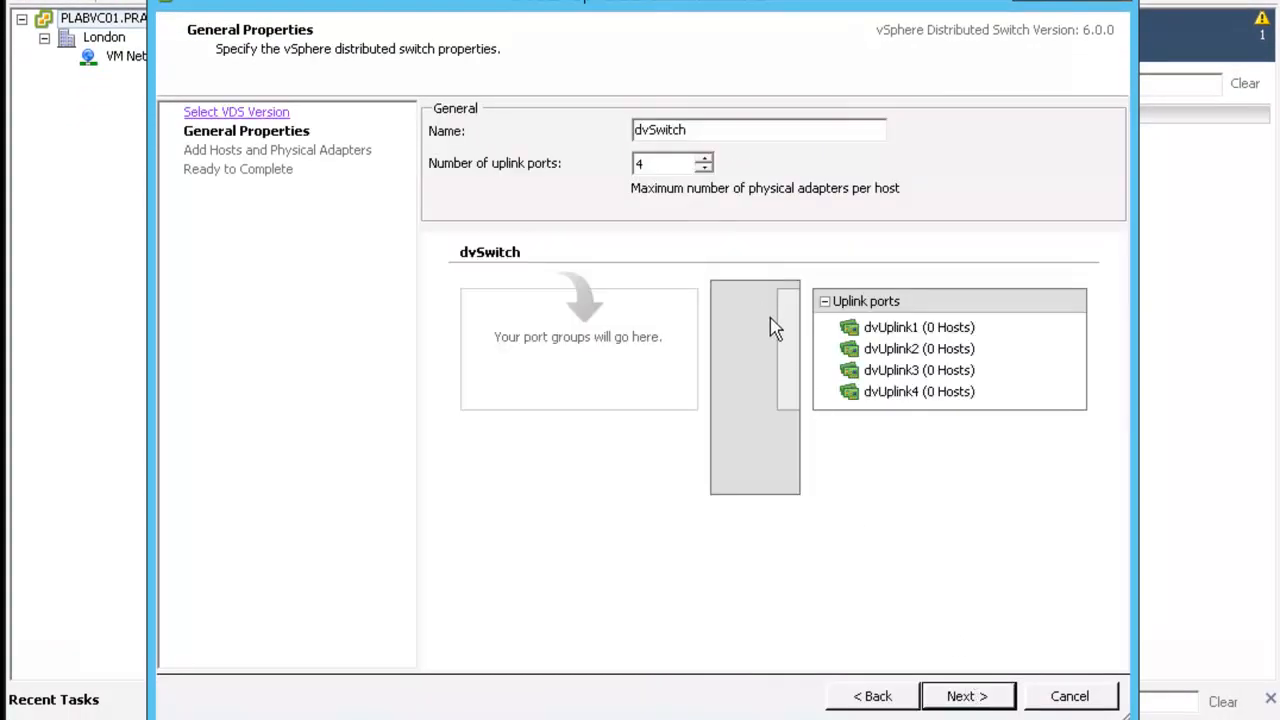
{"action": "left_click", "coordinate": [968, 698]}
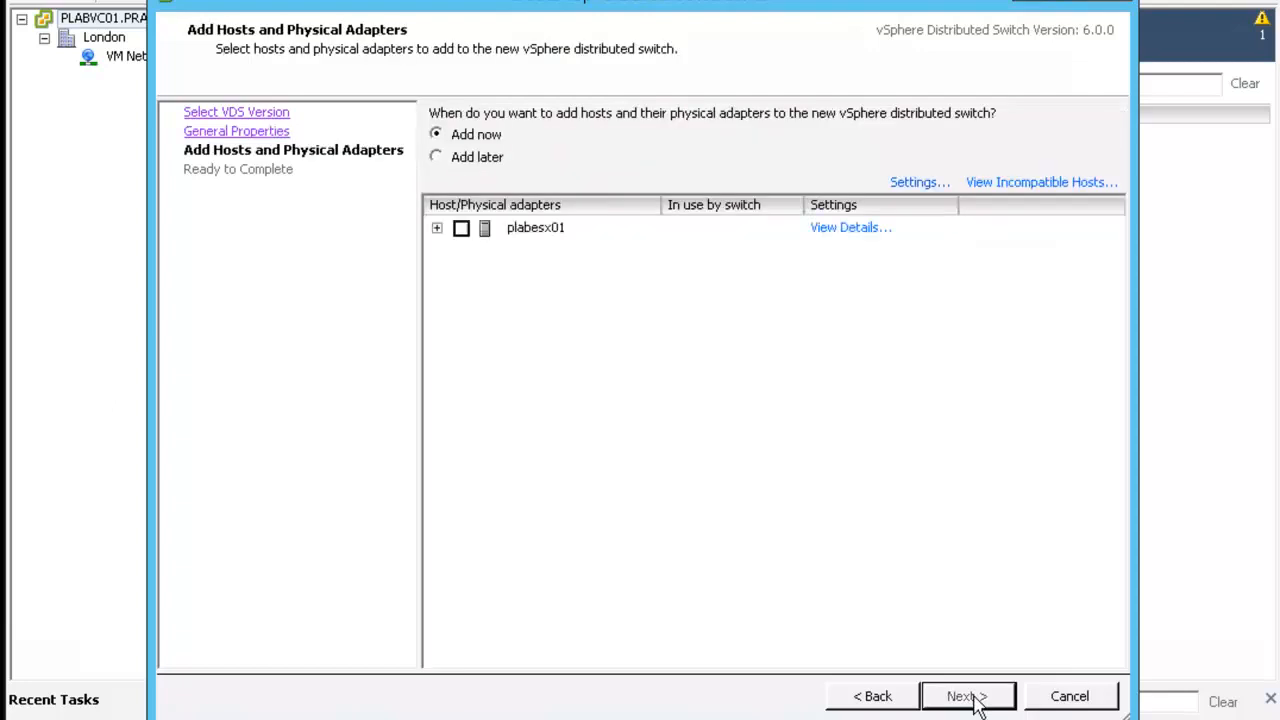
{"action": "left_click", "coordinate": [437, 228]}
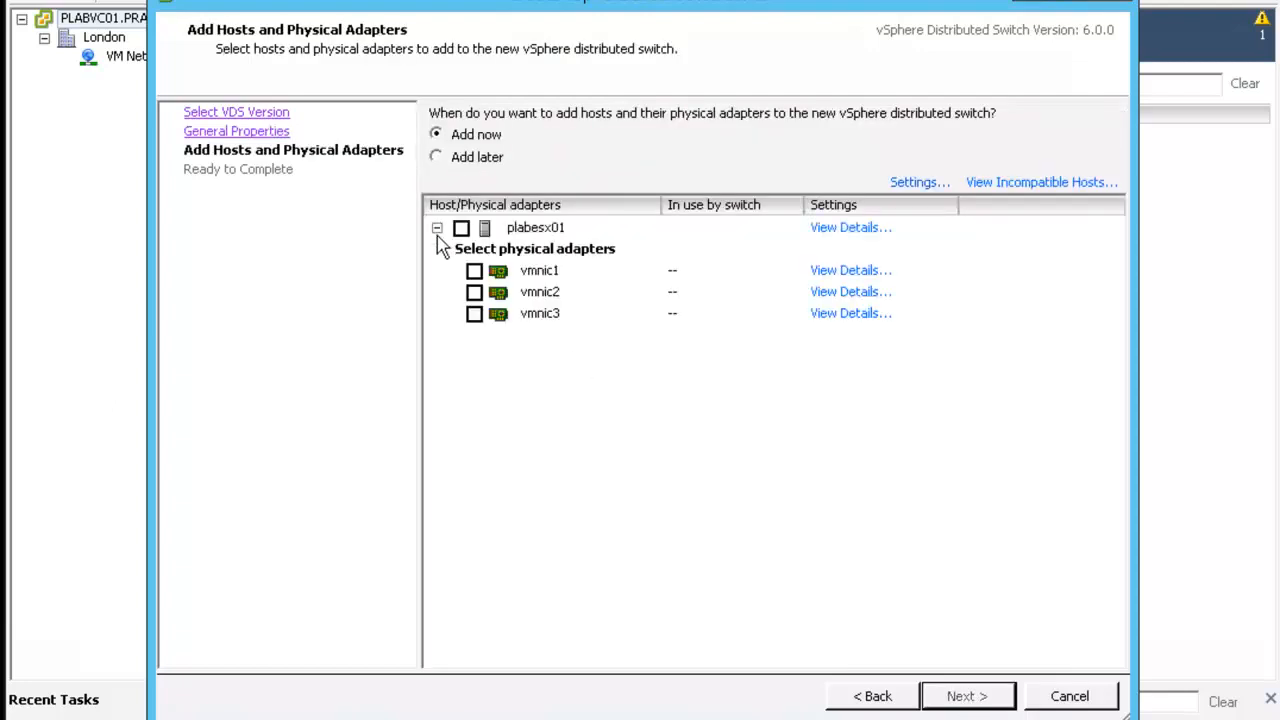
{"action": "left_click", "coordinate": [474, 271]}
{"action": "left_click", "coordinate": [966, 696]}
{"action": "left_click", "coordinate": [966, 696]}
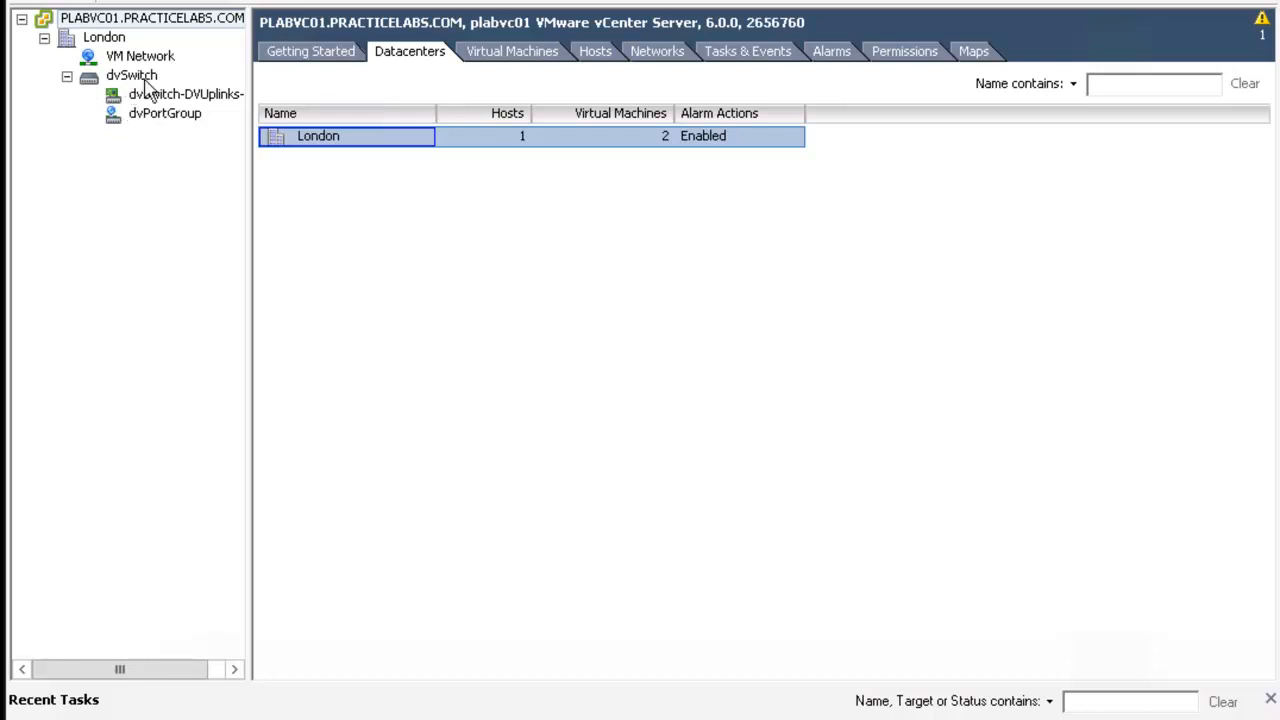
Create a distributed port group named PLAB dvPortGroup on dvSwitch with 8 ports and VLAN type None
{"action": "right_click", "coordinate": [140, 77]}
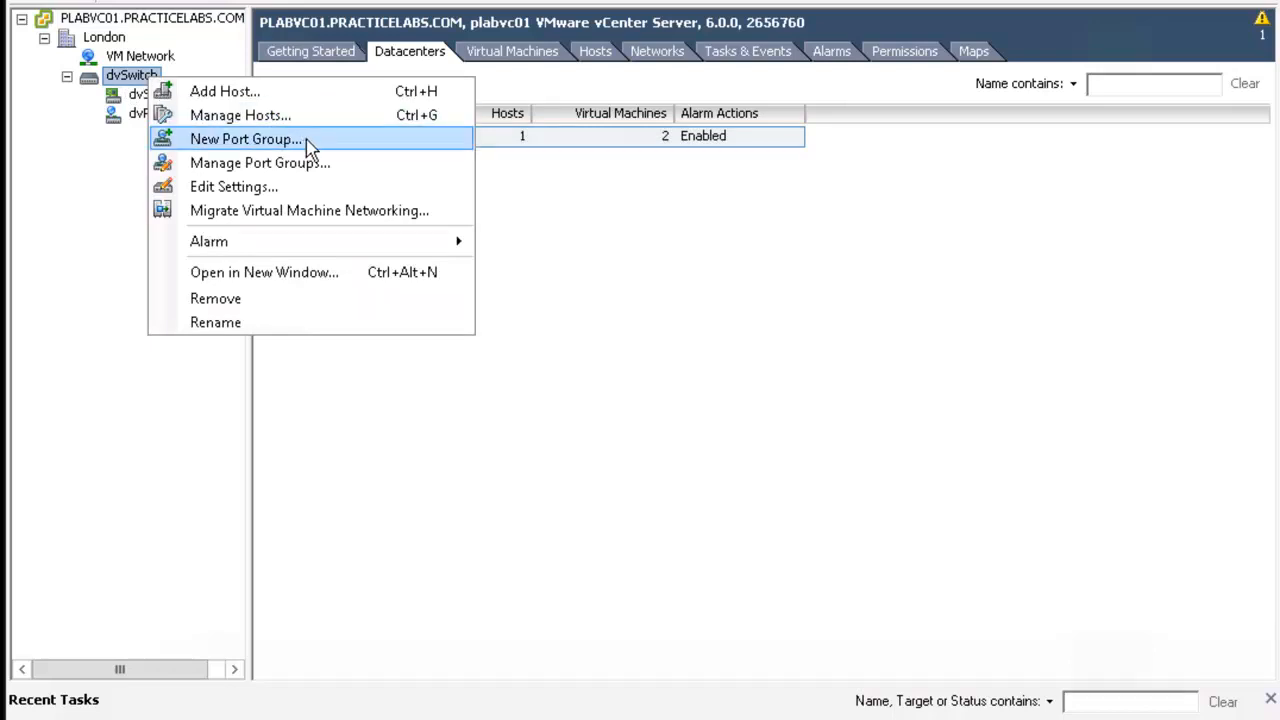
{"action": "left_click", "coordinate": [245, 139]}
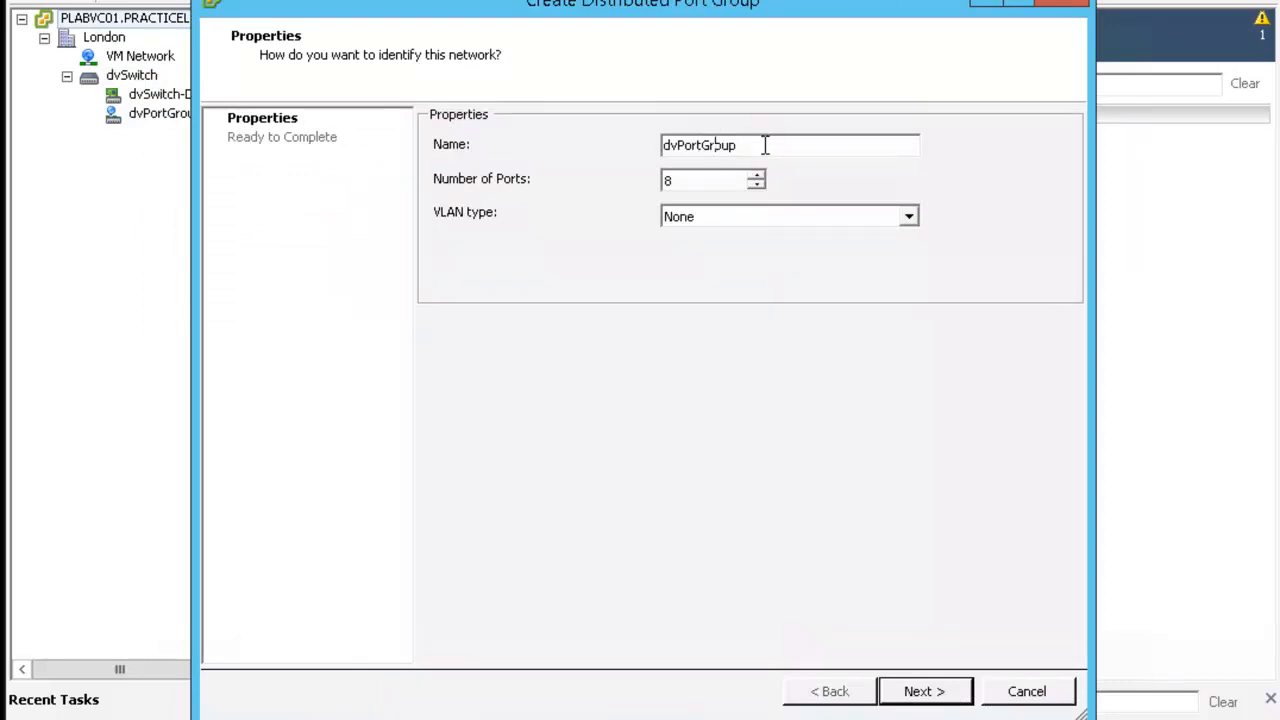
{"action": "type", "text": "PLAB"}
{"action": "left_click", "coordinate": [908, 222]}
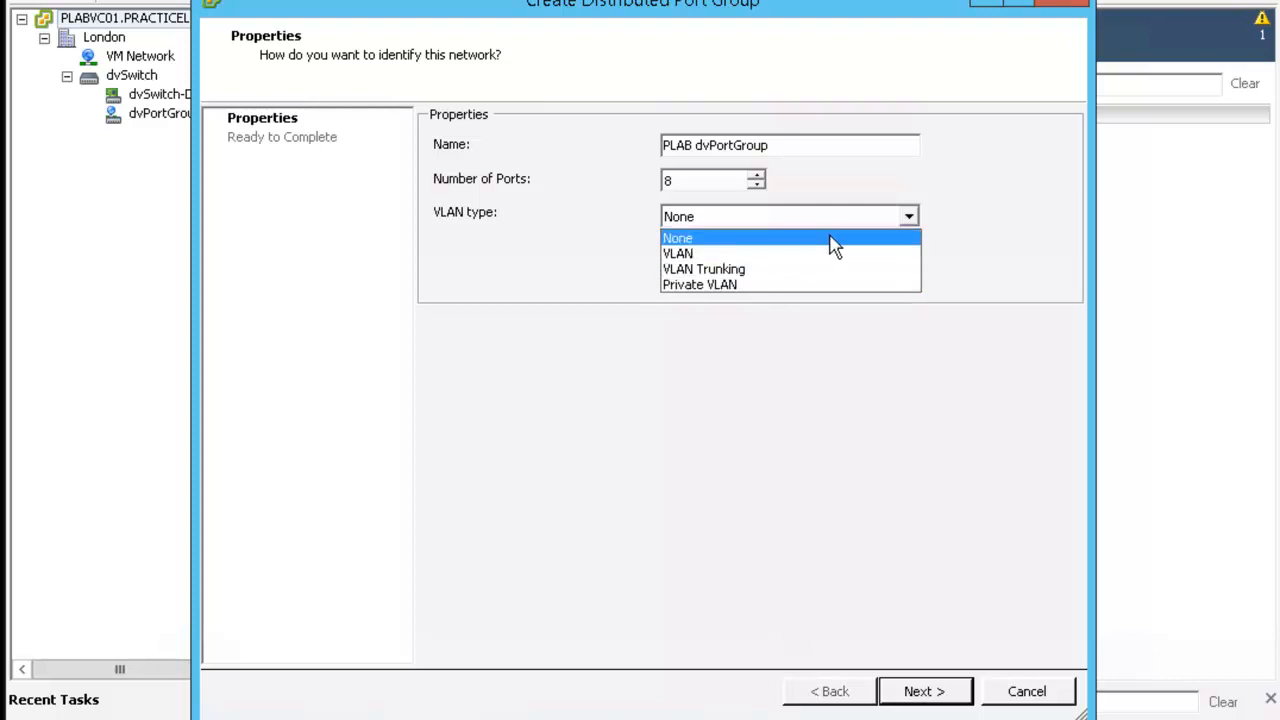
{"action": "left_click", "coordinate": [938, 697]}
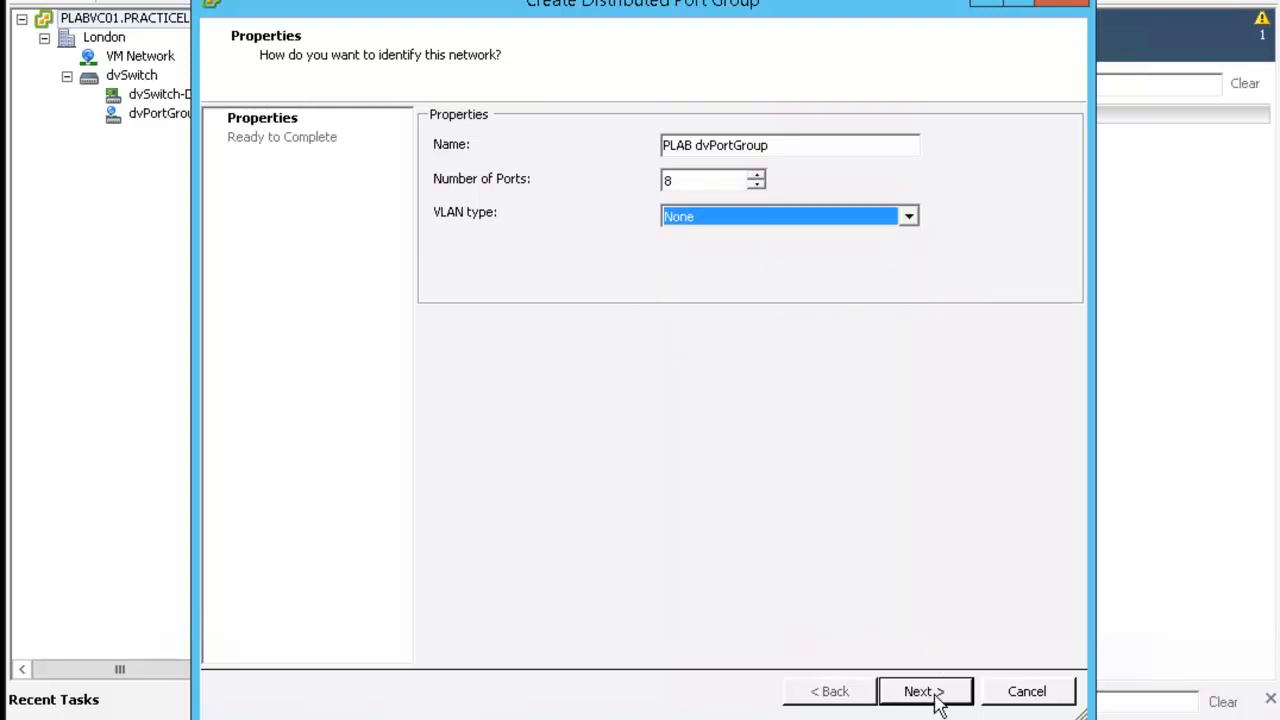
{"action": "left_click", "coordinate": [925, 694]}
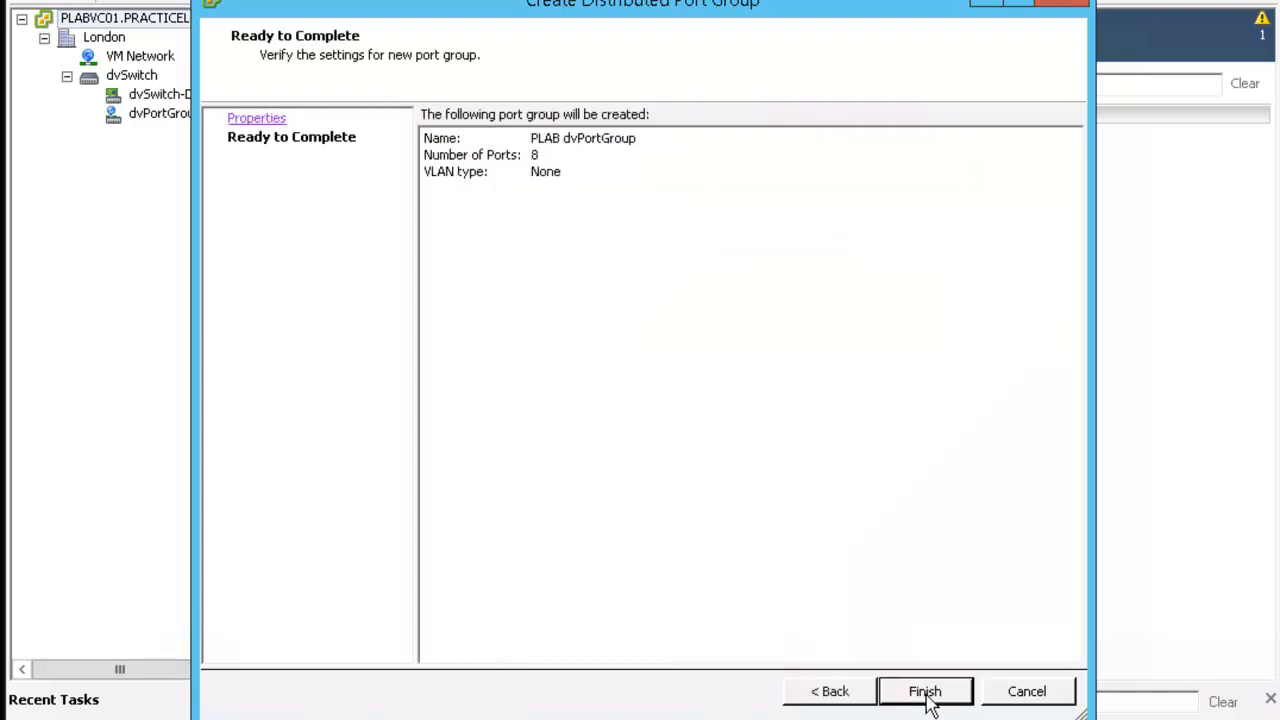
{"action": "left_click", "coordinate": [927, 694]}
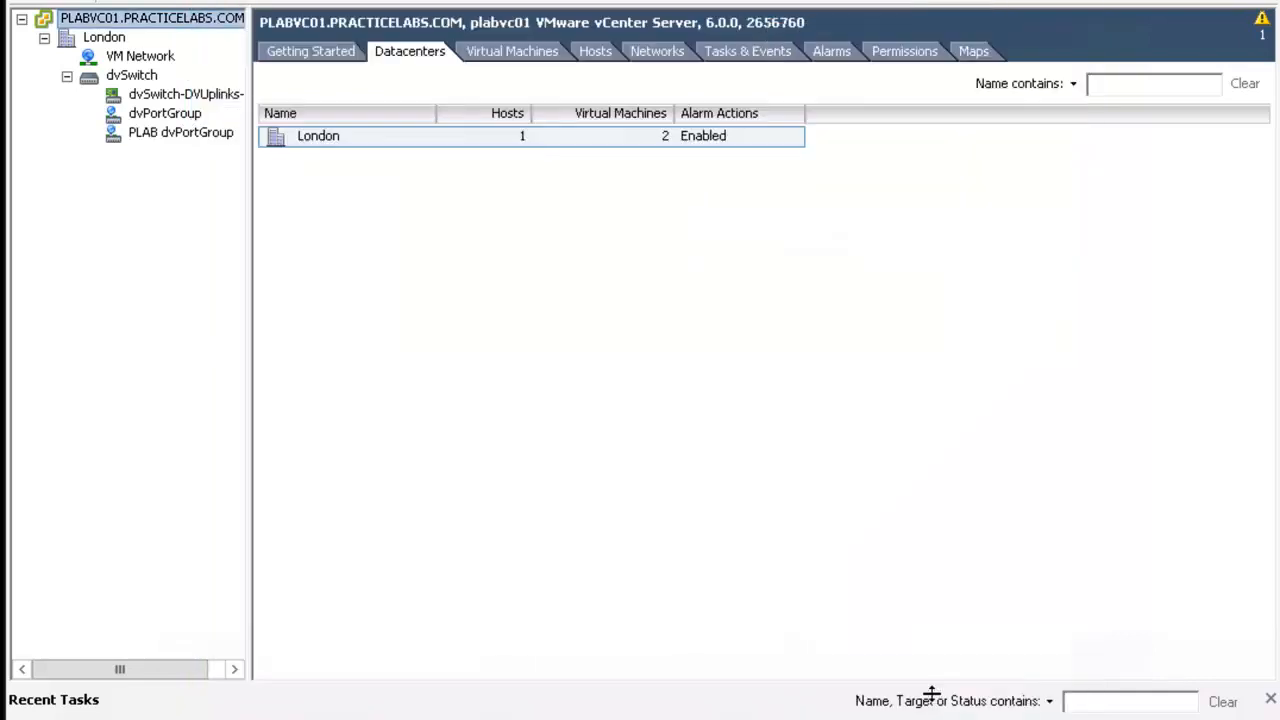
Open the settings of PLAB dvPortGroup and review the full list of its policies
{"action": "left_click", "coordinate": [213, 145]}
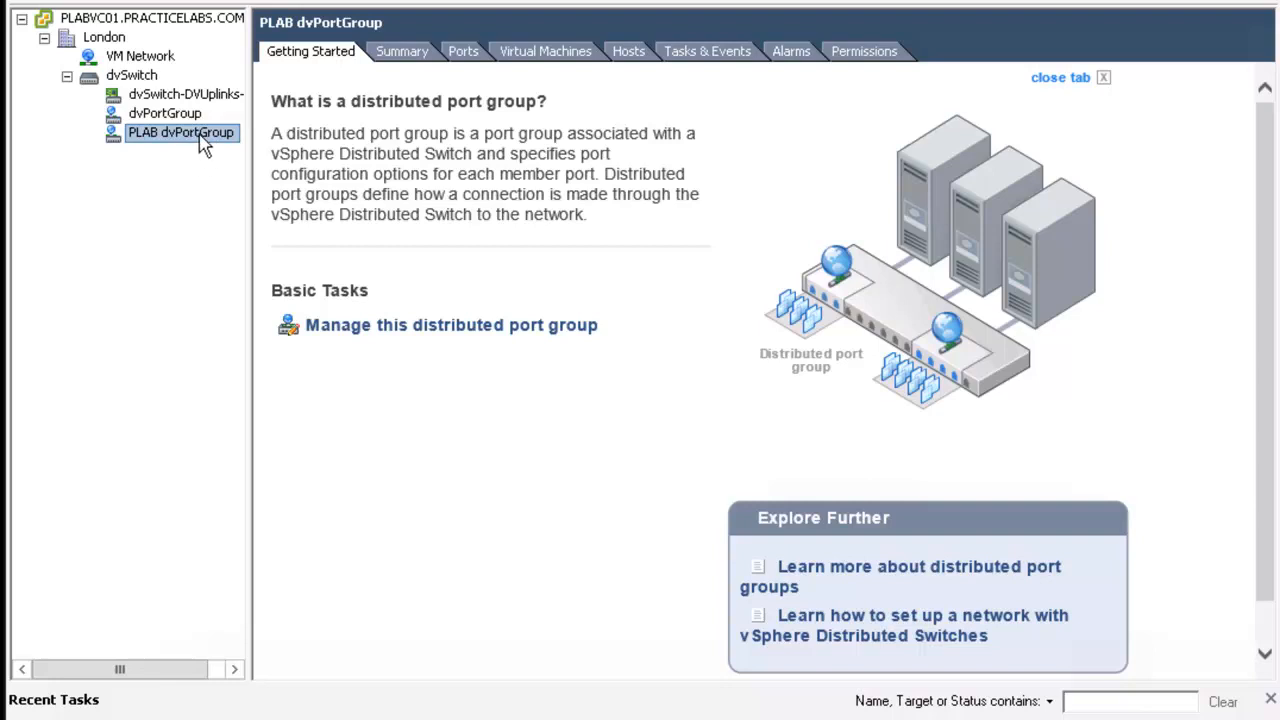
{"action": "right_click", "coordinate": [203, 145]}
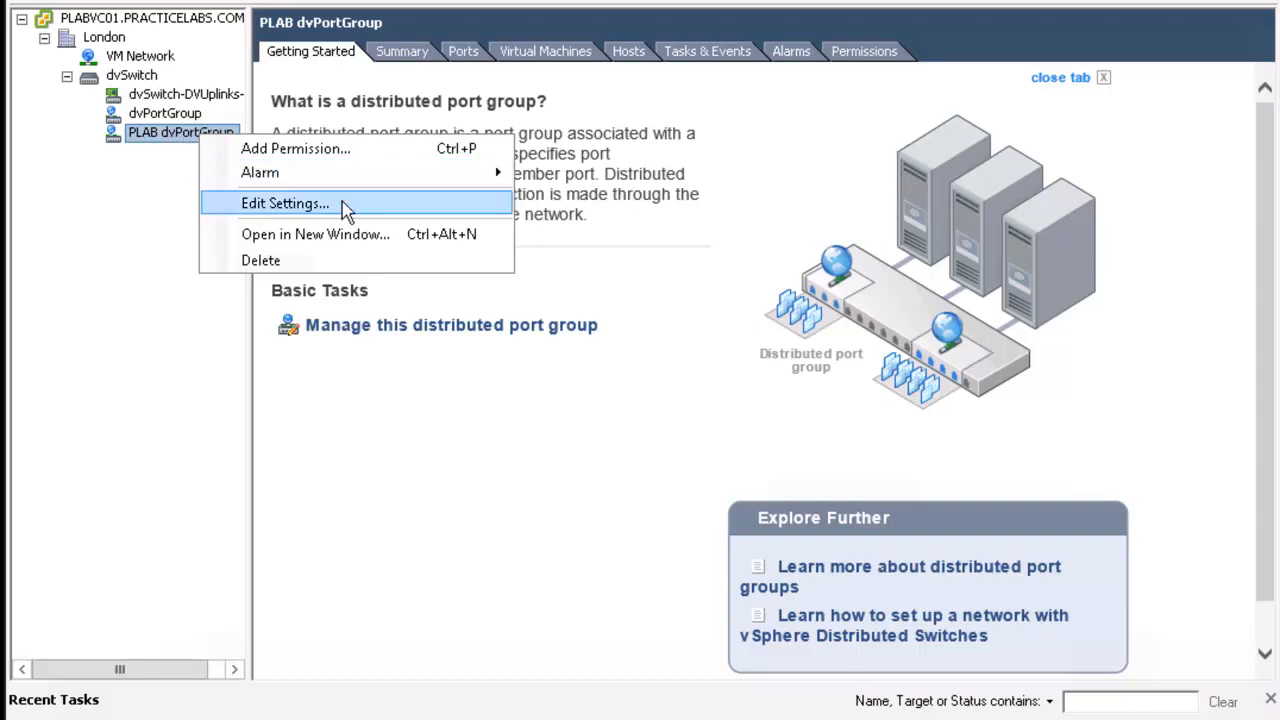
{"action": "left_click", "coordinate": [345, 210]}
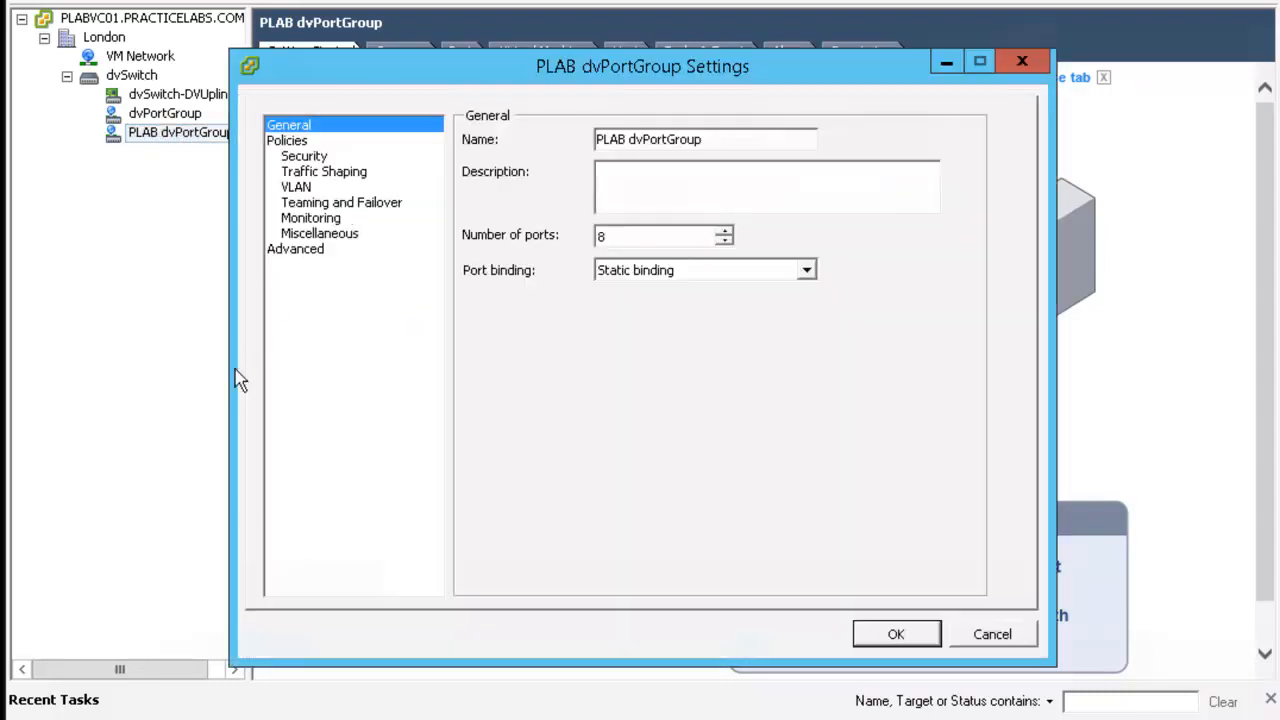
{"action": "left_click", "coordinate": [288, 141]}
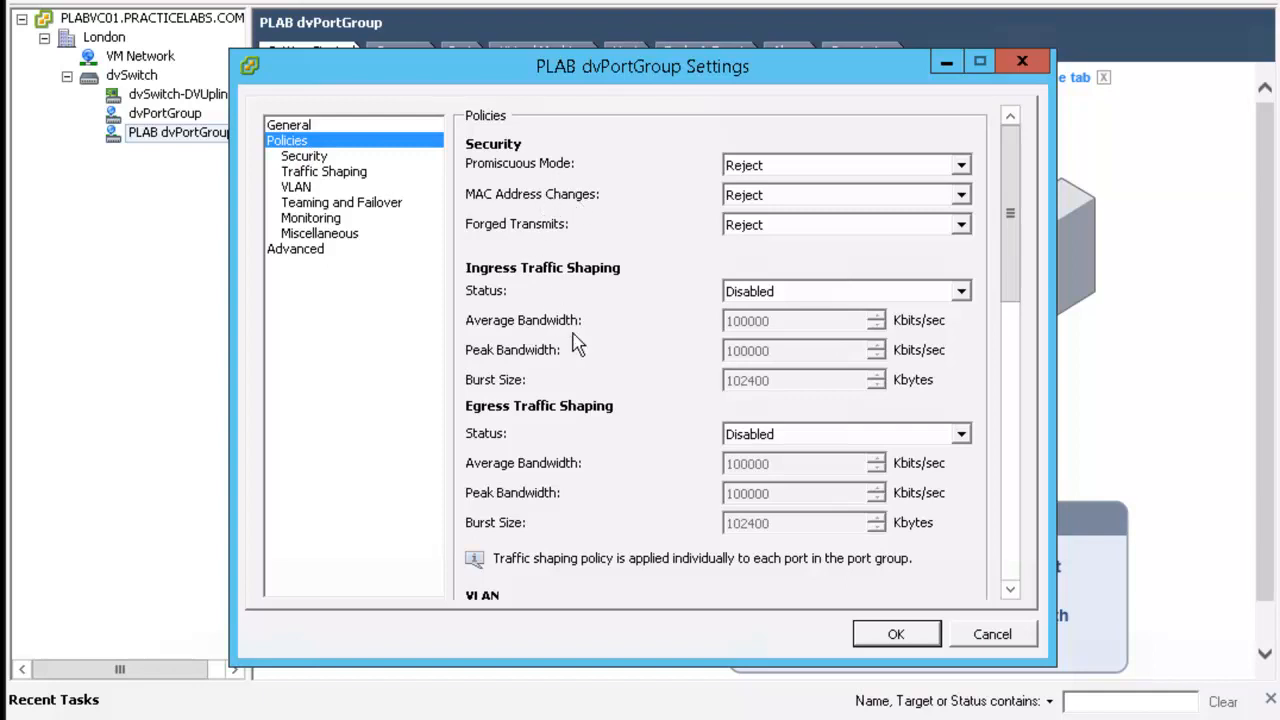
{"action": "scroll", "coordinate": [609, 380], "scroll_direction": "down", "scroll_amount": 5}
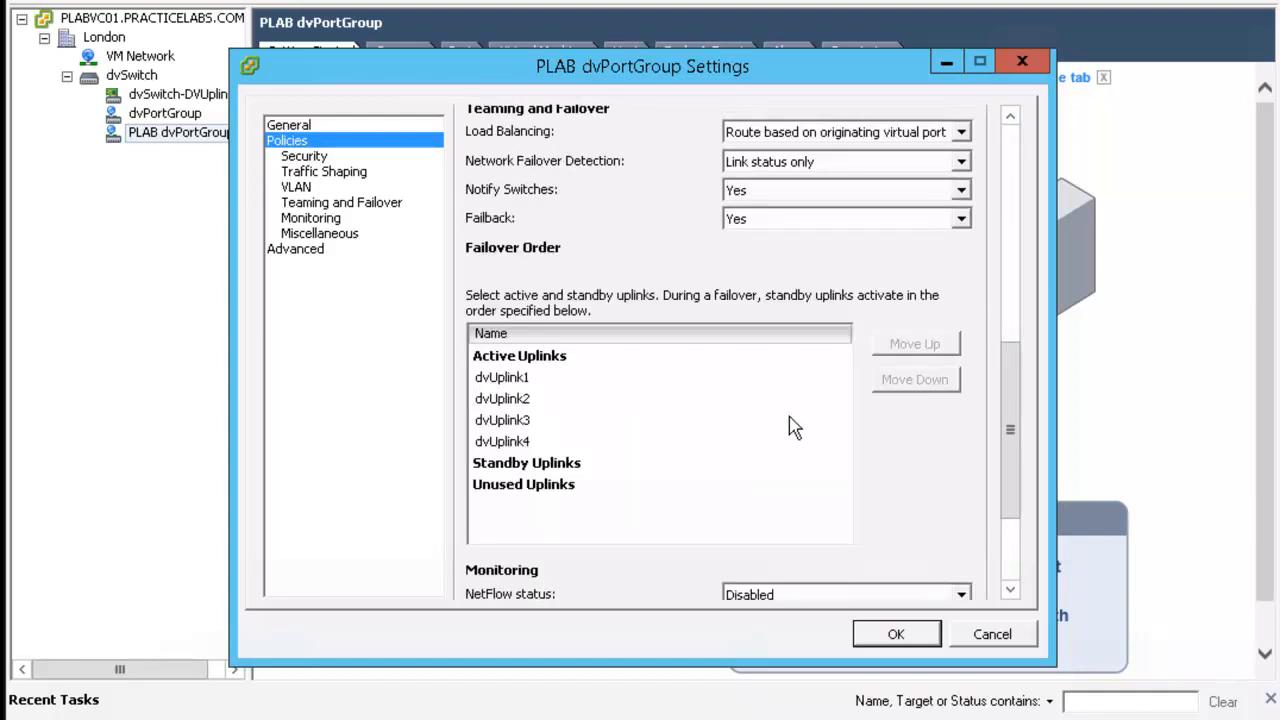
{"action": "scroll", "coordinate": [972, 545], "scroll_direction": "down", "scroll_amount": 3}
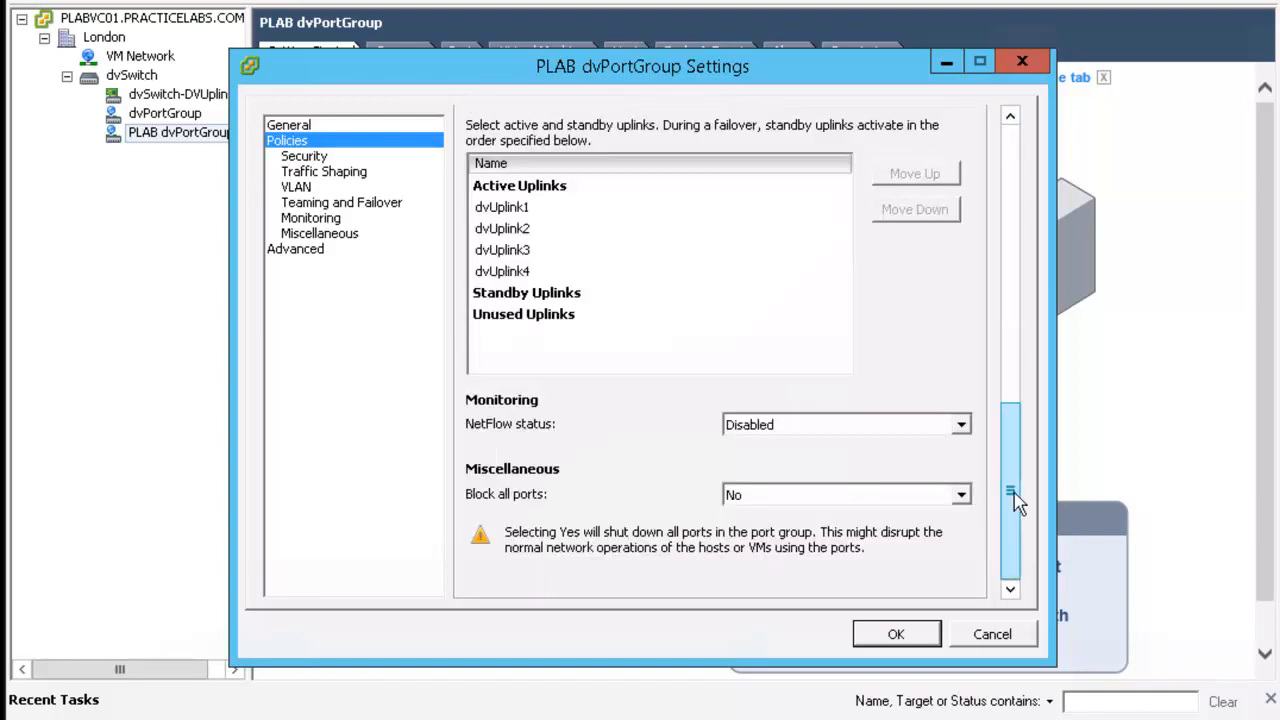
{"action": "left_click_drag", "start_coordinate": [1010, 370], "coordinate": [980, 151]}
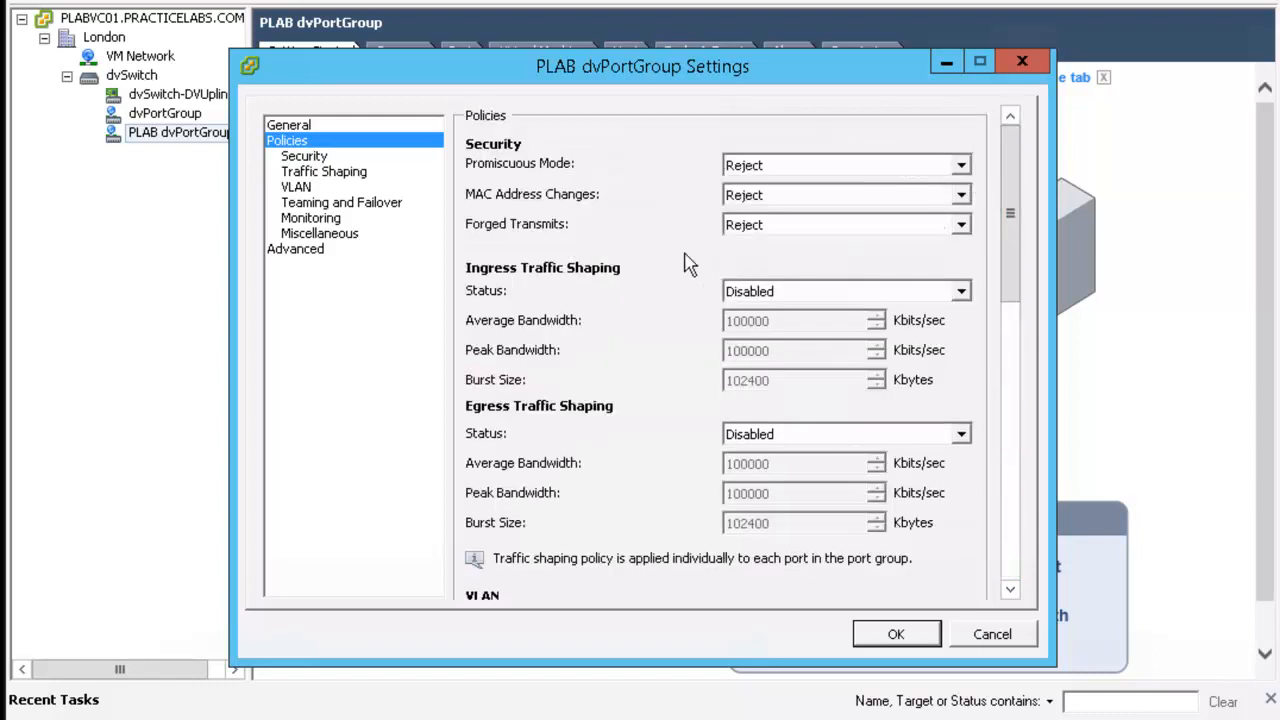
Review the port group's security policy, advanced options and port override settings, then close its settings
{"action": "left_click", "coordinate": [304, 158]}
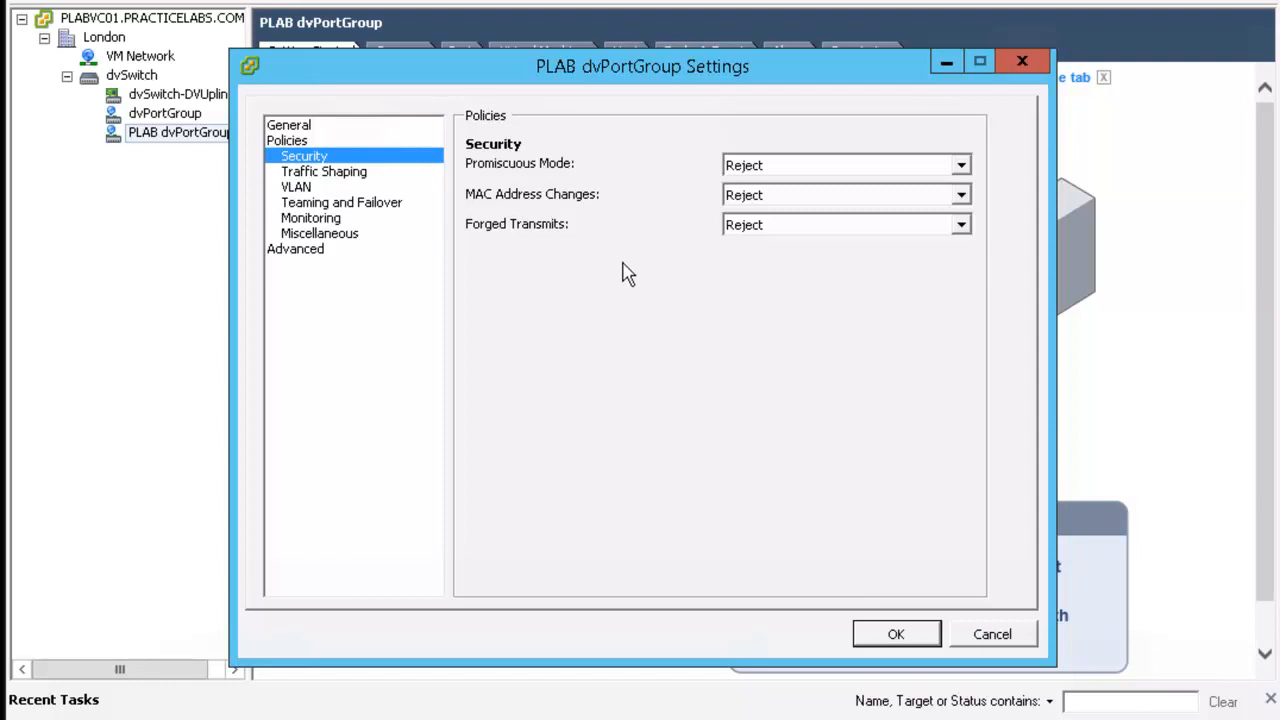
{"action": "left_click", "coordinate": [310, 252]}
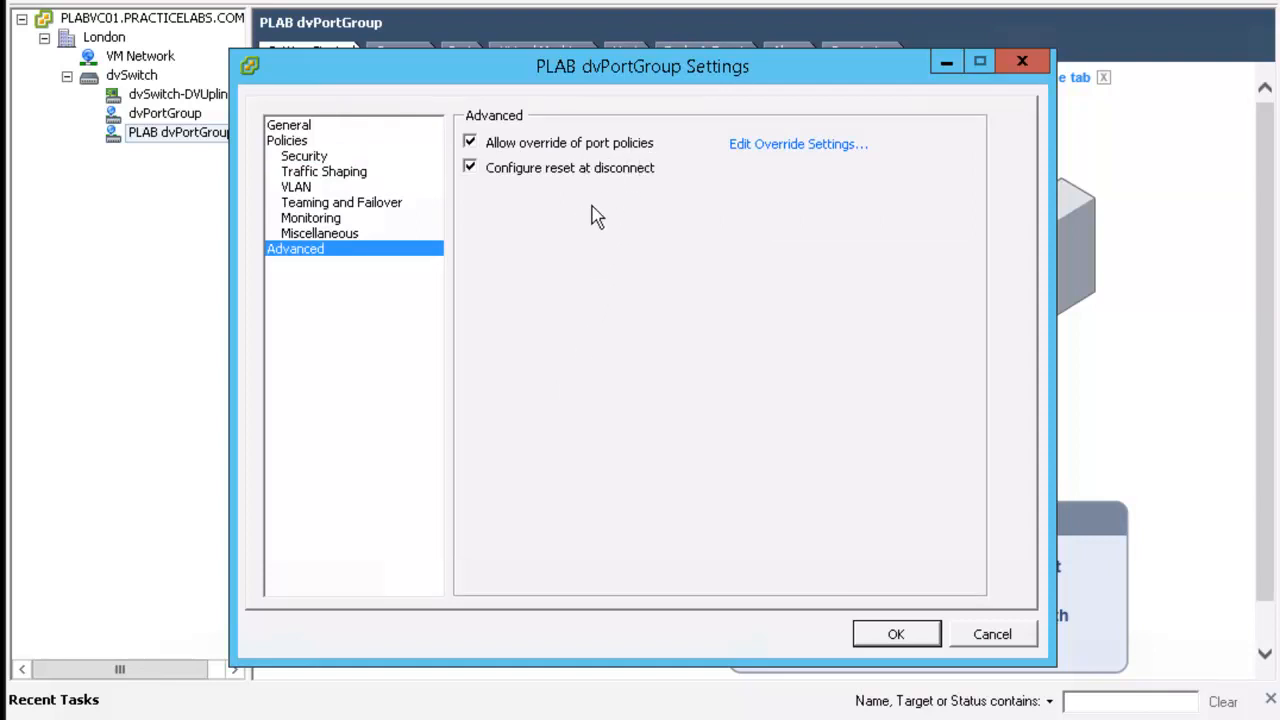
{"action": "left_click", "coordinate": [810, 148]}
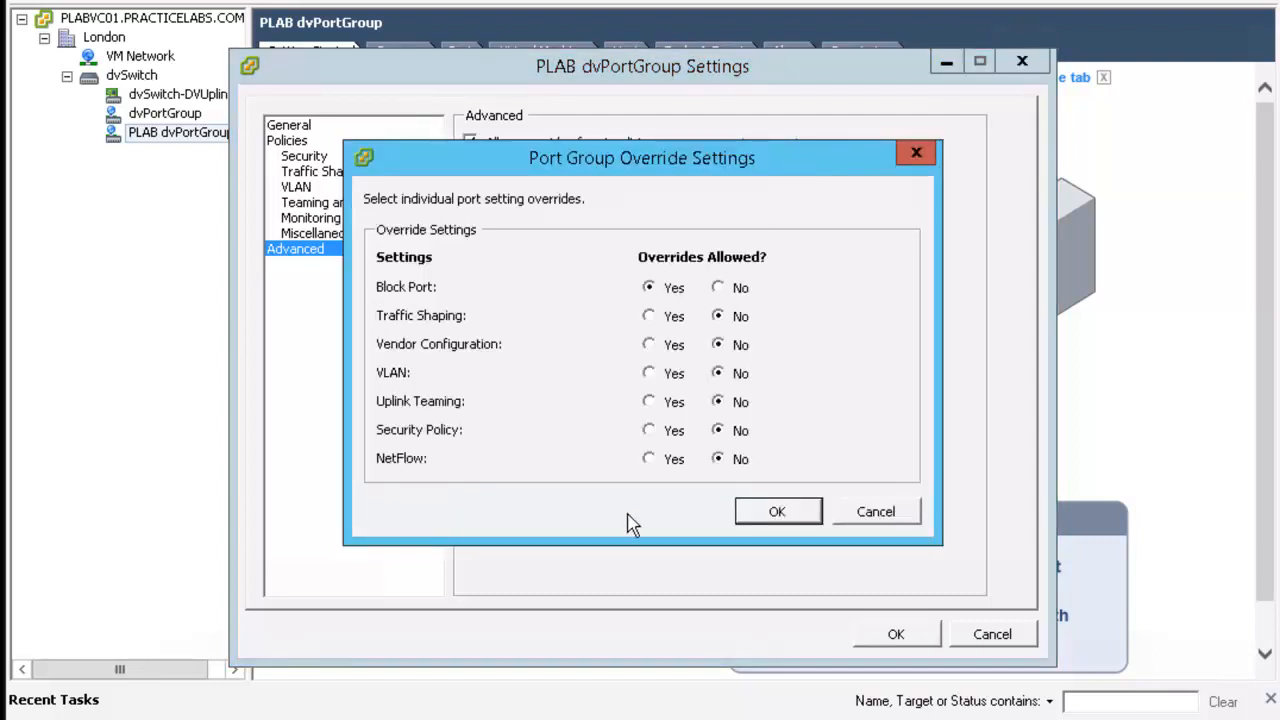
{"action": "left_click", "coordinate": [869, 516]}
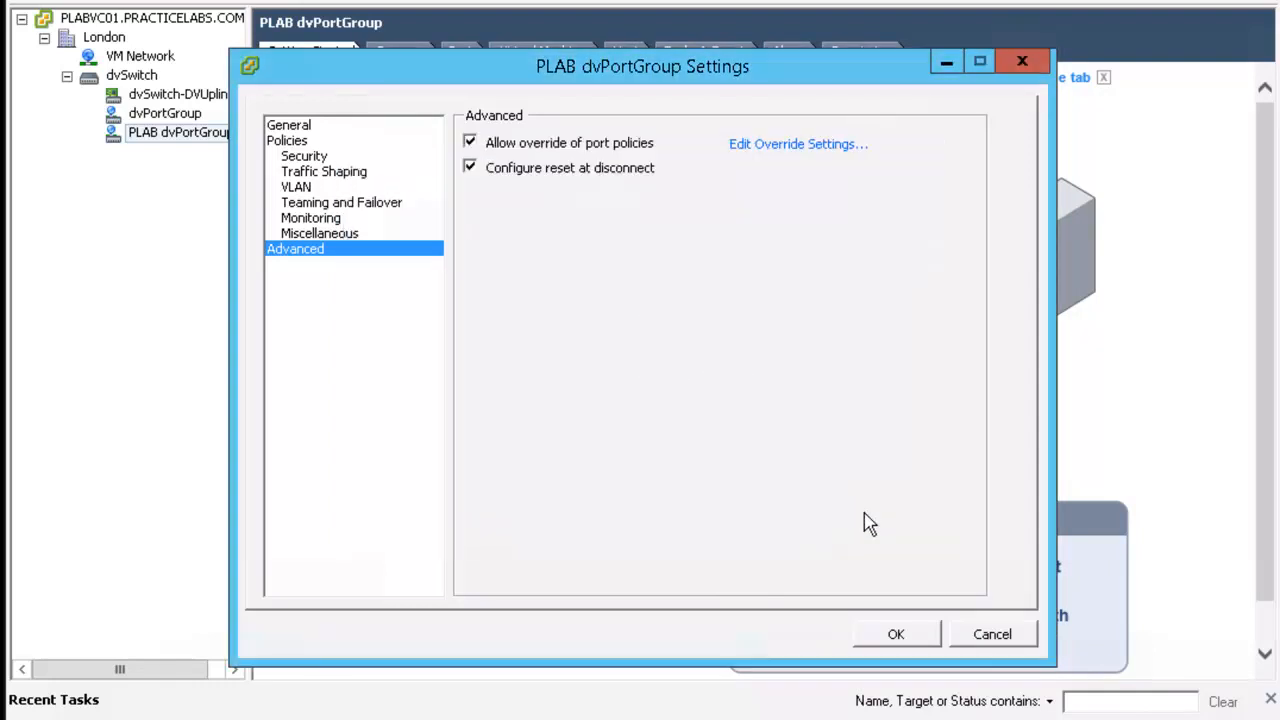
{"action": "left_click", "coordinate": [896, 636]}
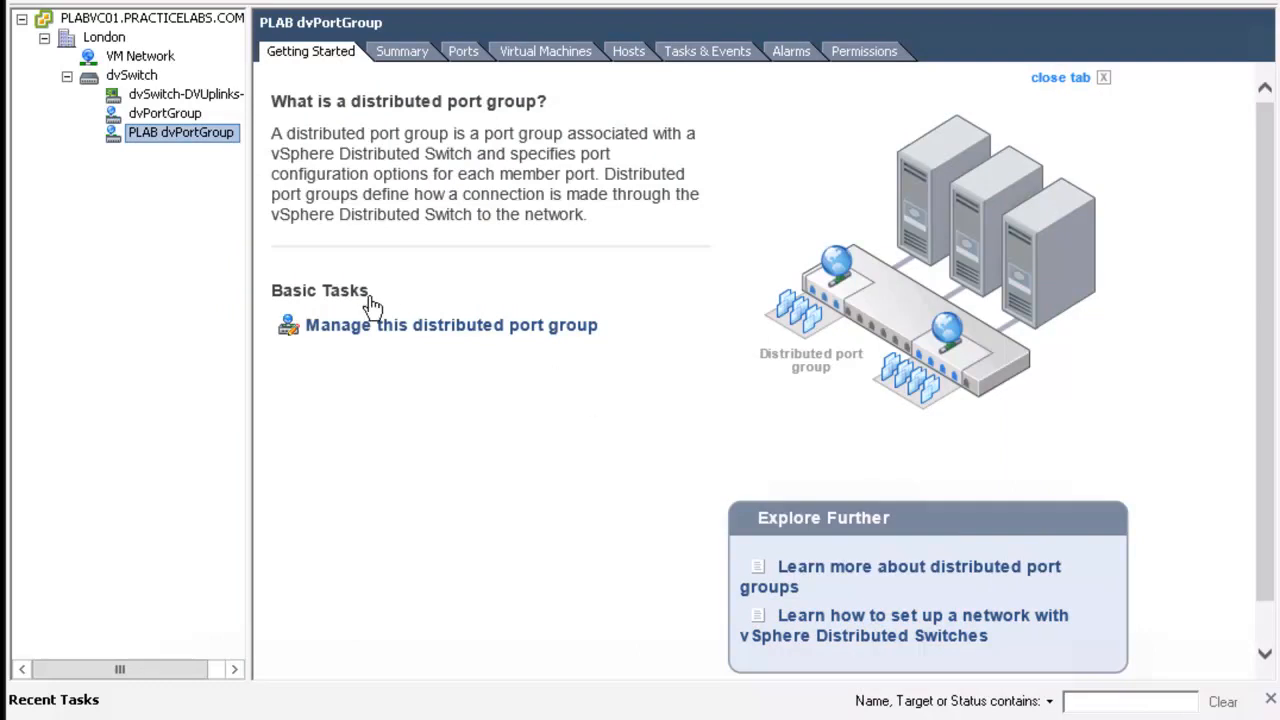
Delete the PLAB dvPortGroup distributed port group from dvSwitch
{"action": "right_click", "coordinate": [199, 143]}
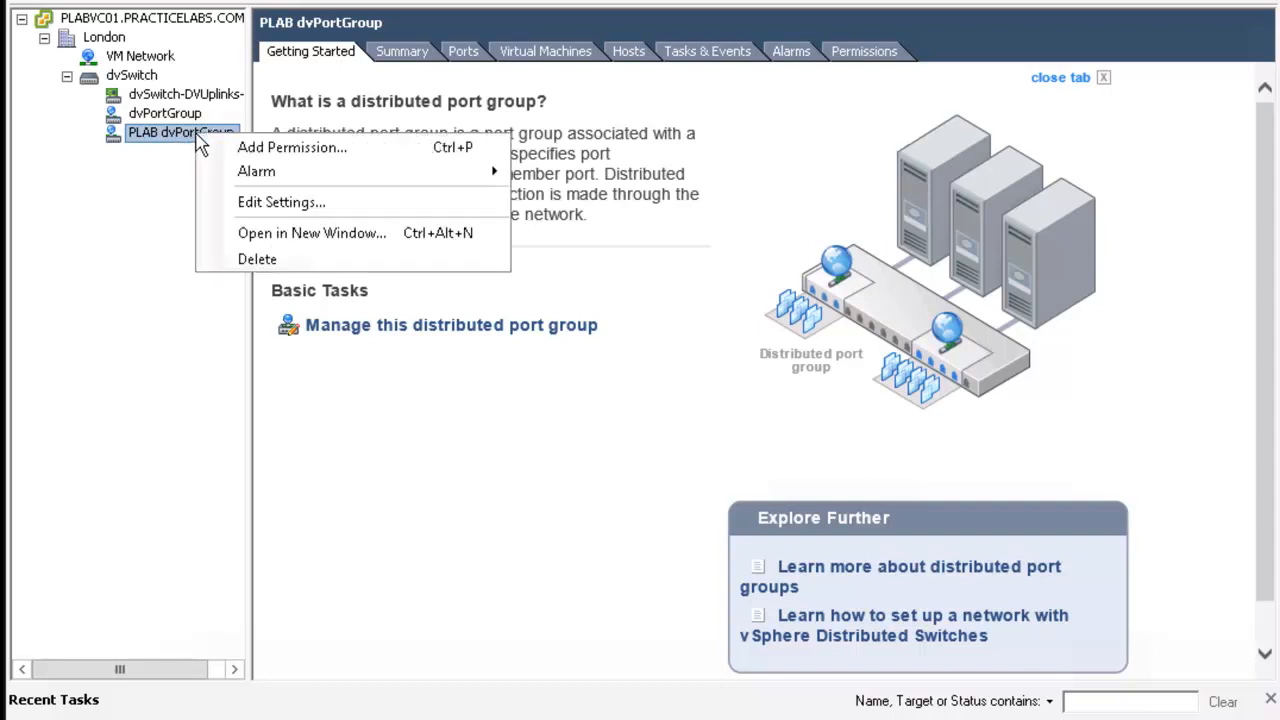
{"action": "left_click", "coordinate": [305, 262]}
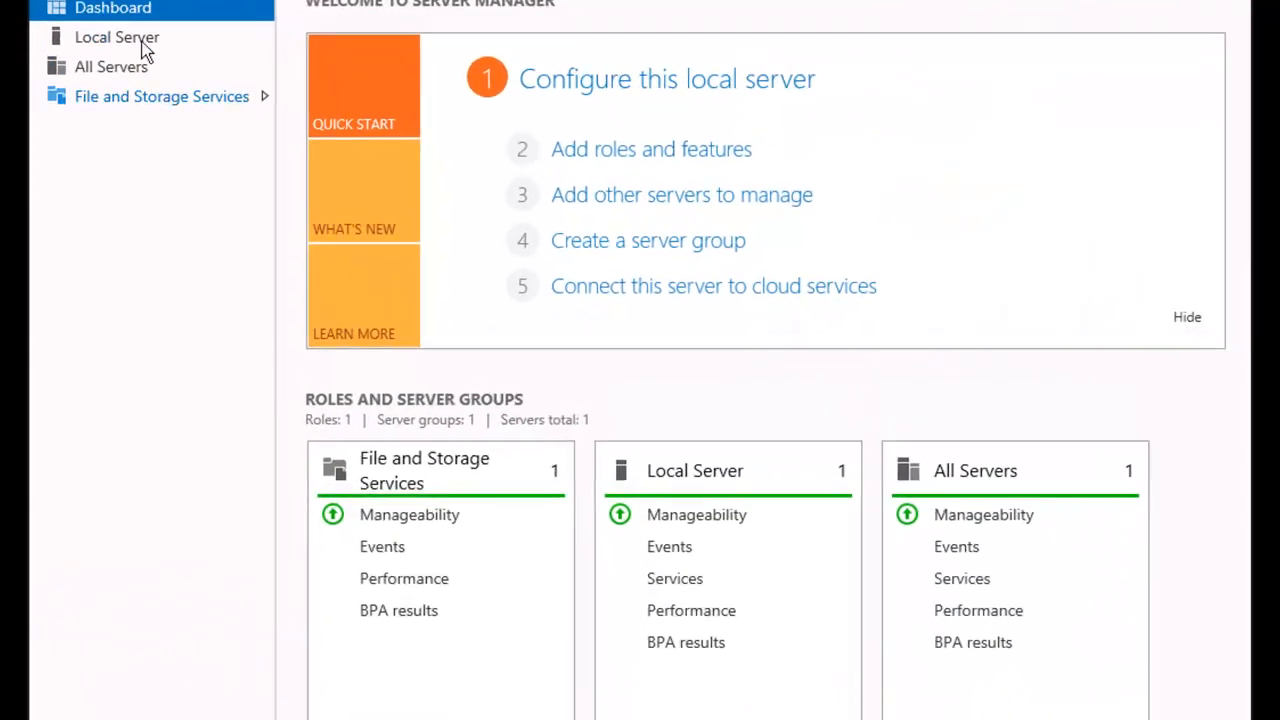
Log in to the vCenter server PLABVC01 through the VMware vSphere Client, entering the administrator user name and account password
{"action": "left_click", "coordinate": [125, 40]}
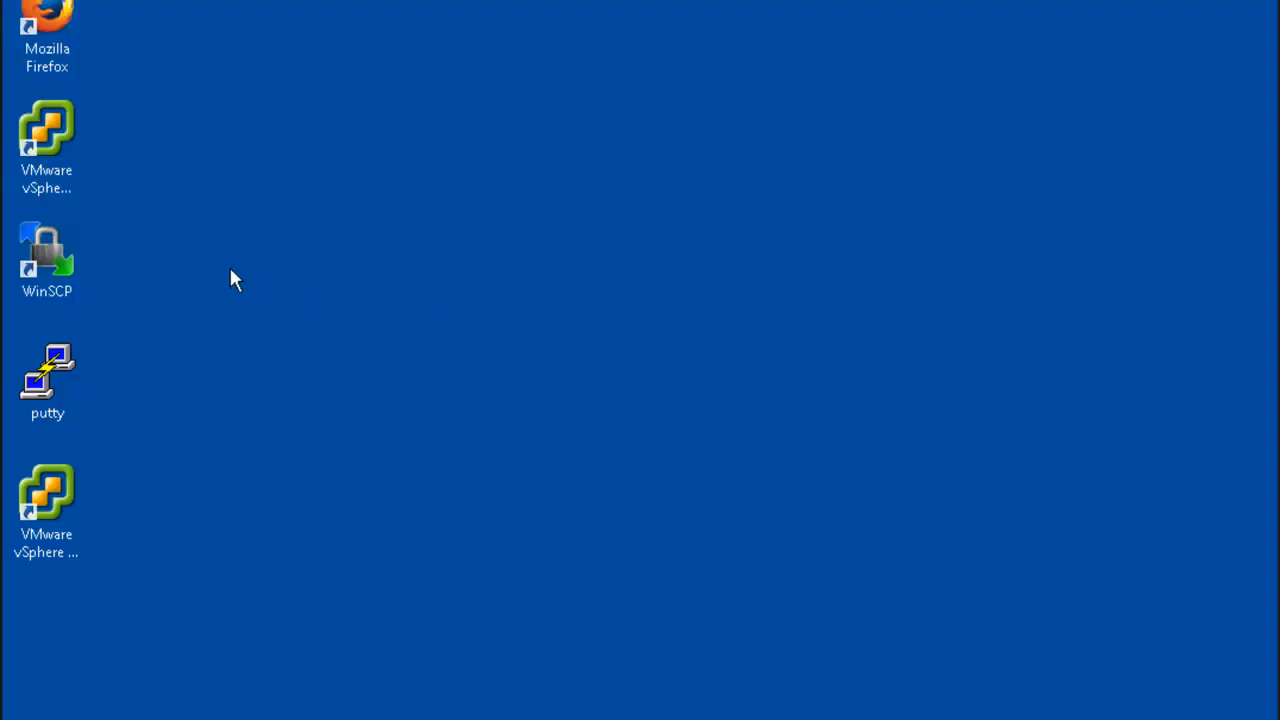
{"action": "double_click", "coordinate": [52, 140]}
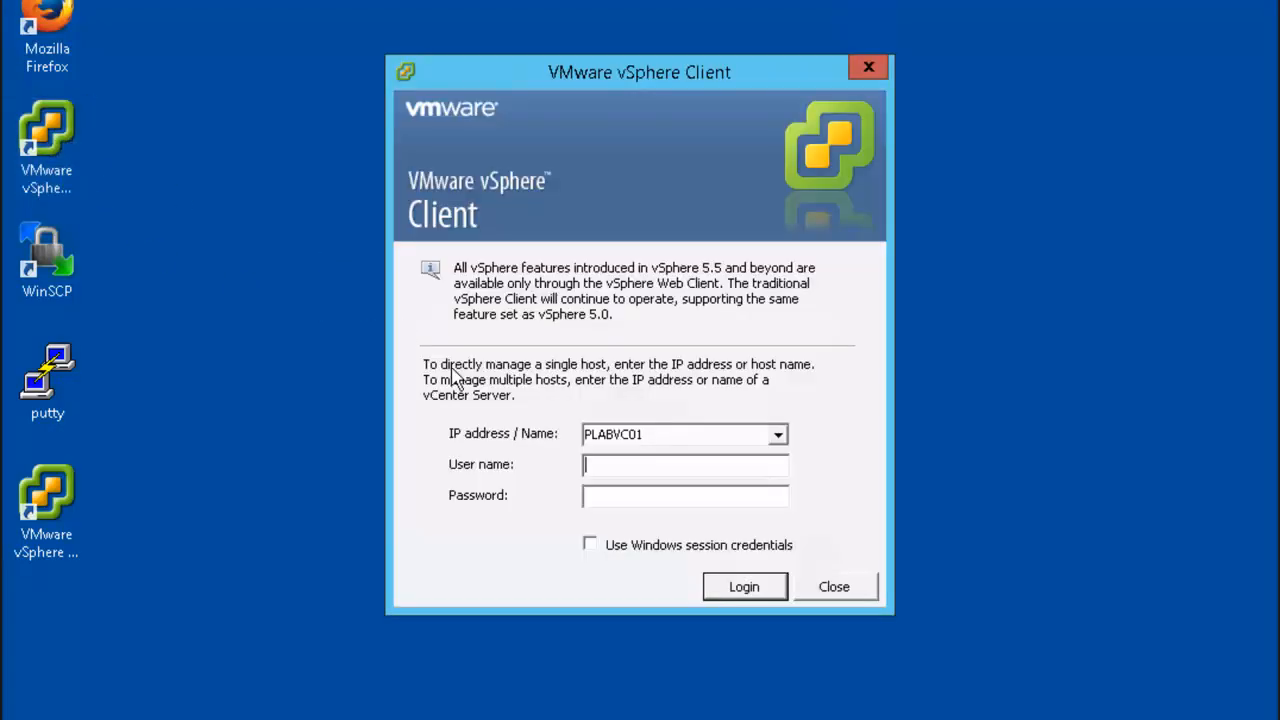
{"action": "type", "text": "administrator@vsphere.local"}
{"action": "key", "text": "Tab"}
{"action": "type", "text": "*********"}
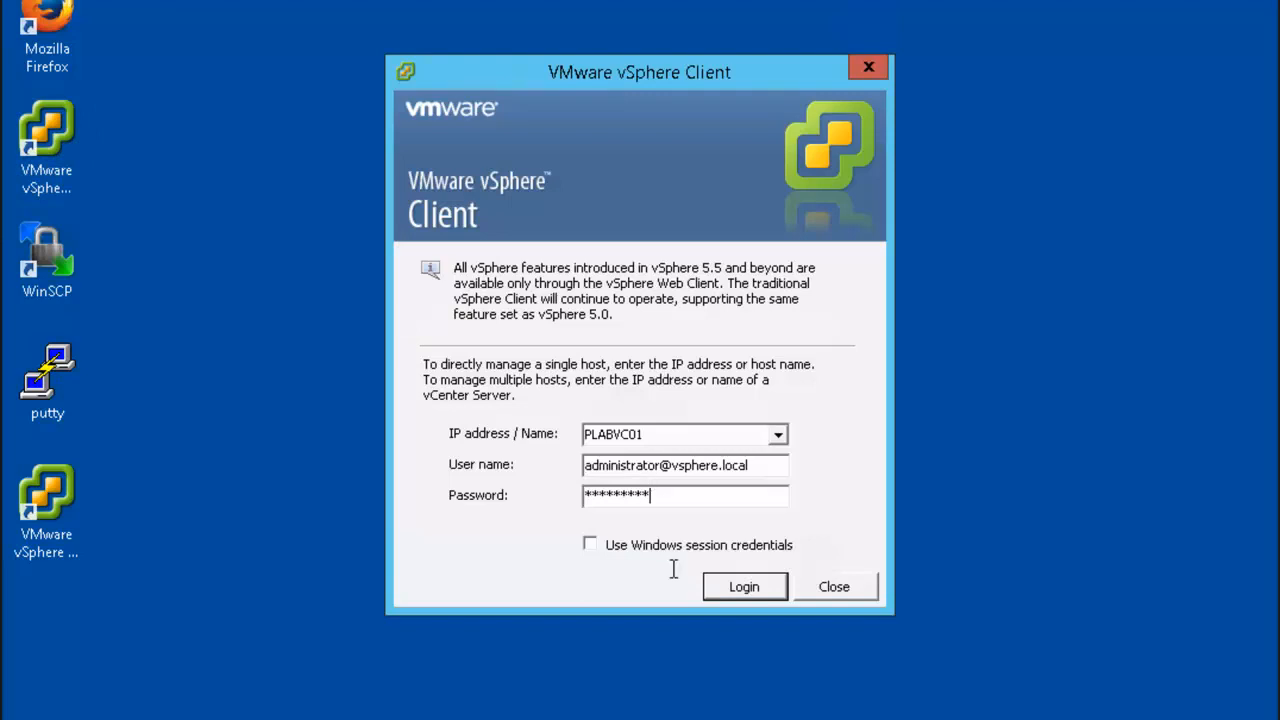
{"action": "left_click", "coordinate": [740, 588]}
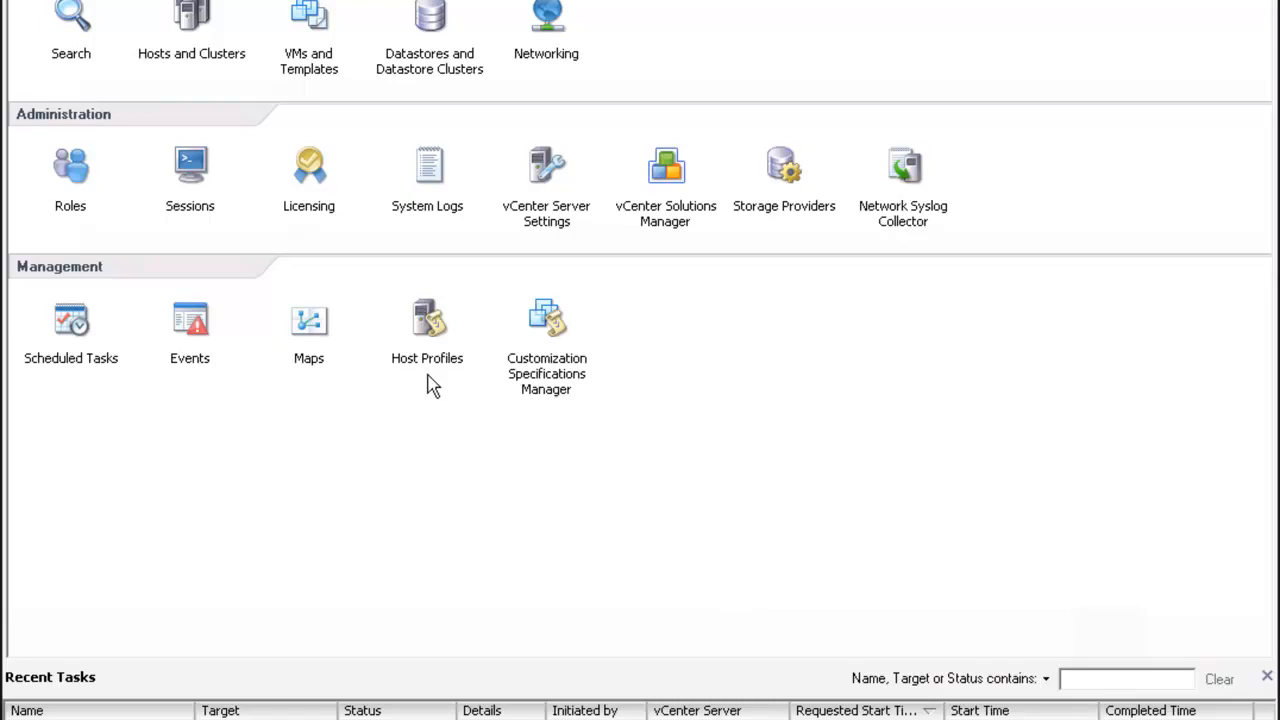
Review the networking configuration of host plabesx01 for both its standard switch and its distributed switch
{"action": "left_click", "coordinate": [193, 30]}
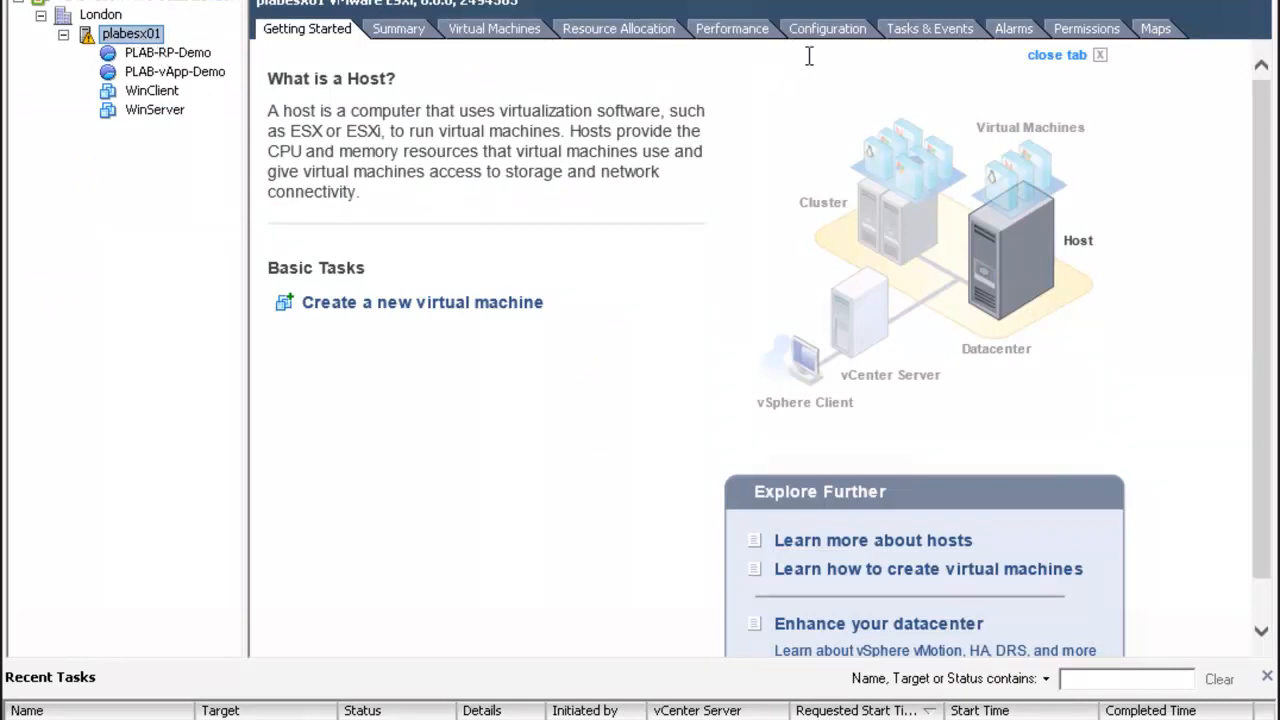
{"action": "left_click", "coordinate": [838, 33]}
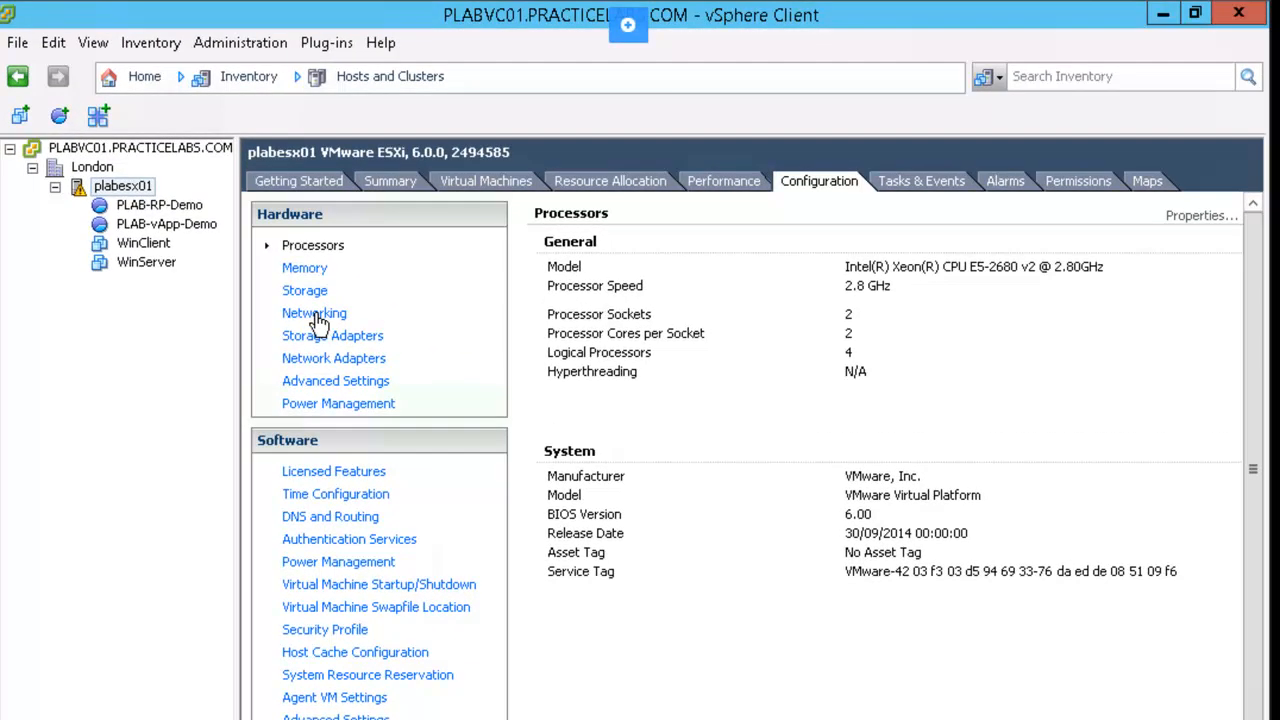
{"action": "left_click", "coordinate": [314, 314]}
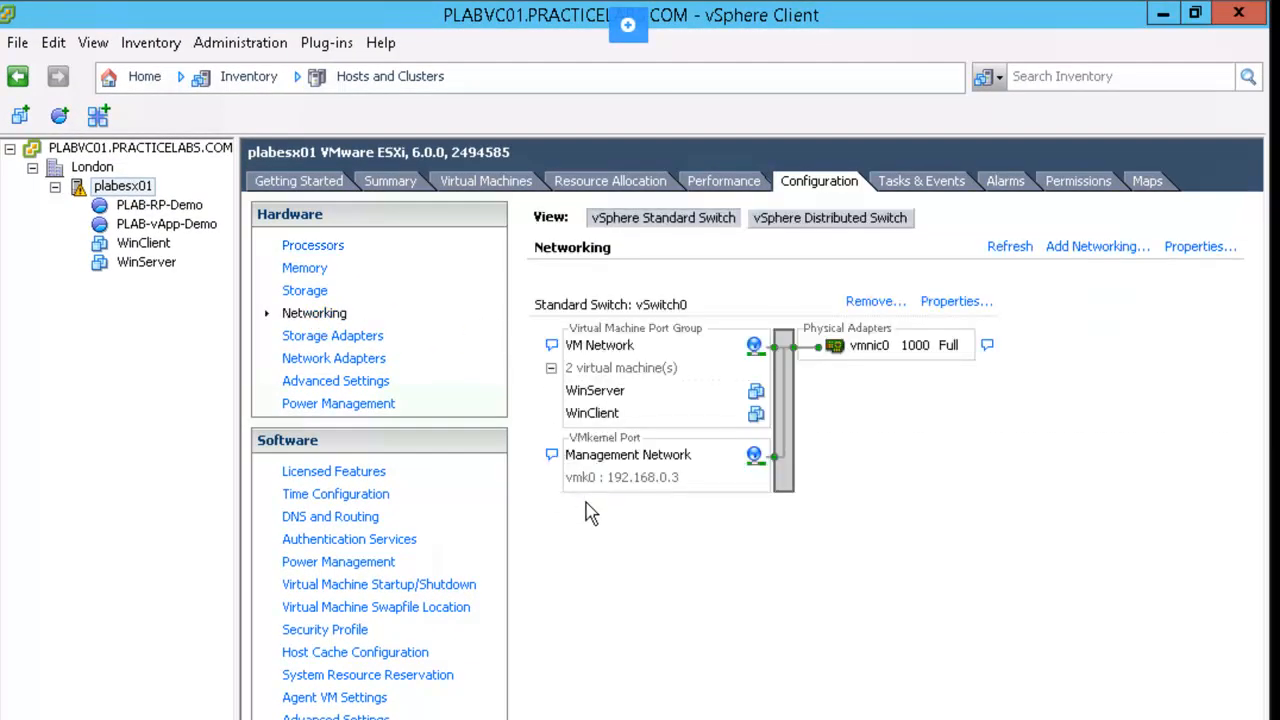
{"action": "left_click", "coordinate": [856, 230]}
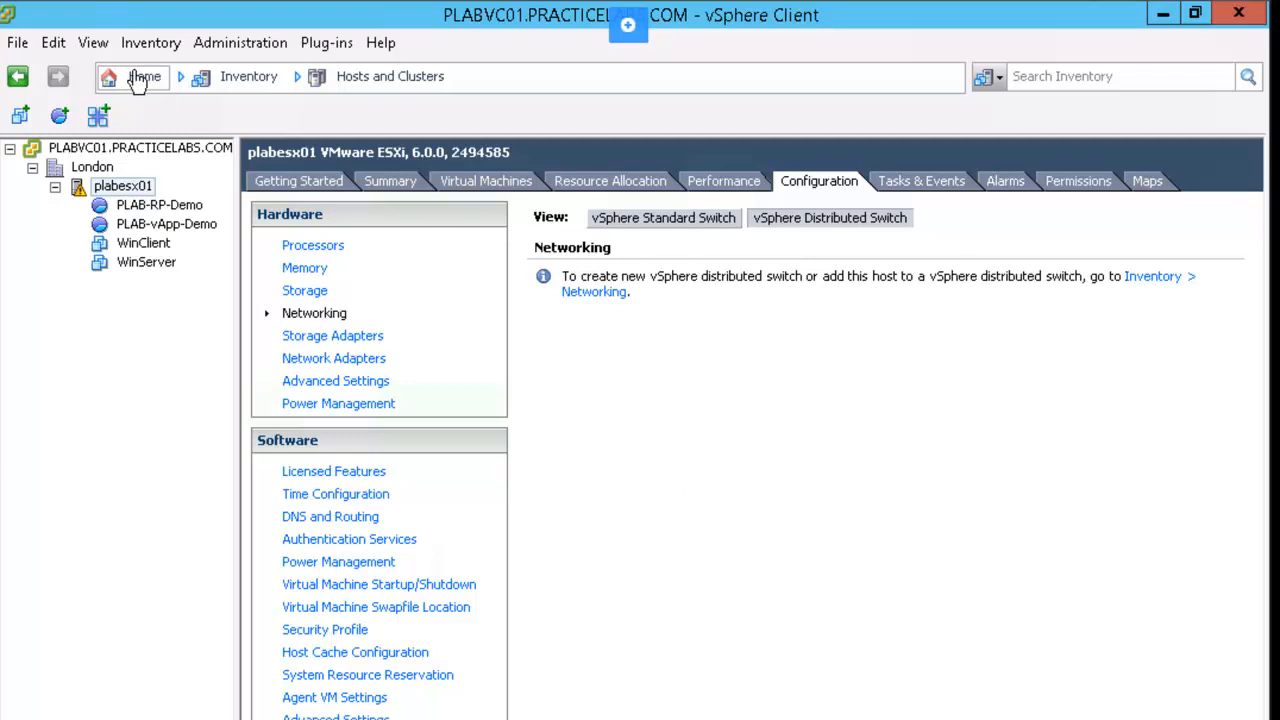
Start a new vSphere distributed switch in the London datacenter, using version 6.0.0
{"action": "left_click", "coordinate": [138, 80]}
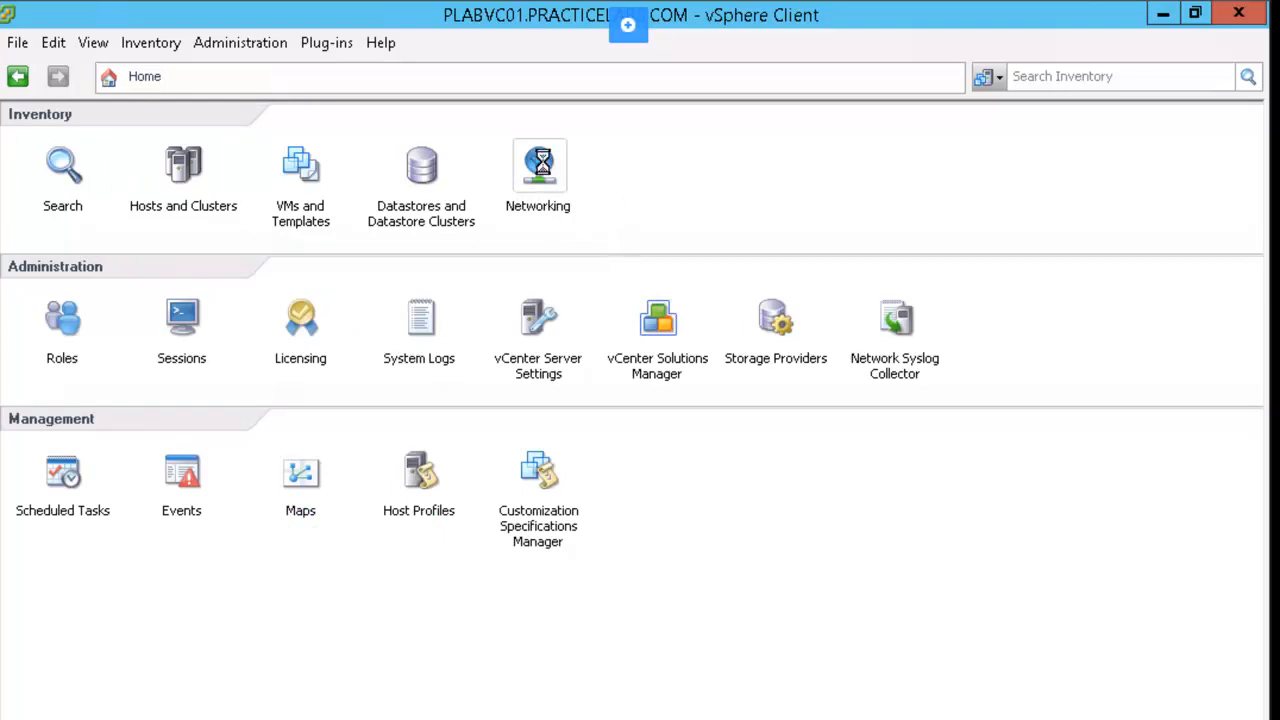
{"action": "left_click", "coordinate": [540, 162]}
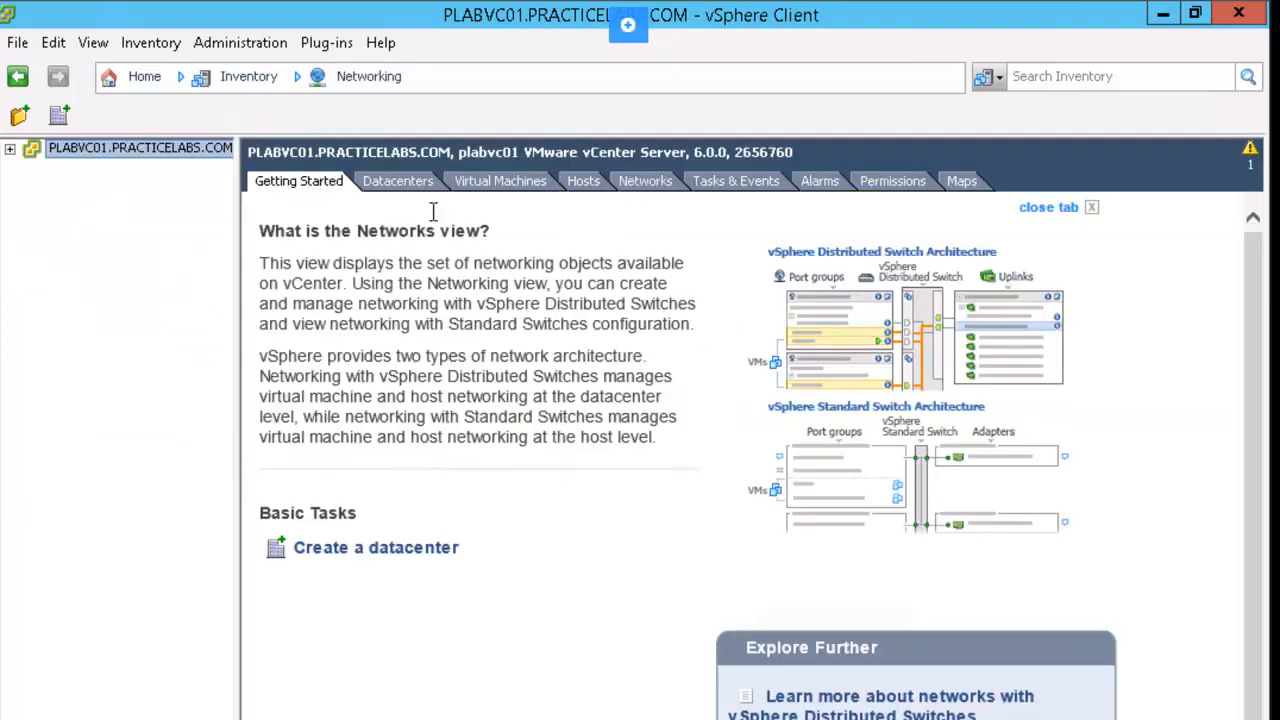
{"action": "left_click", "coordinate": [398, 182]}
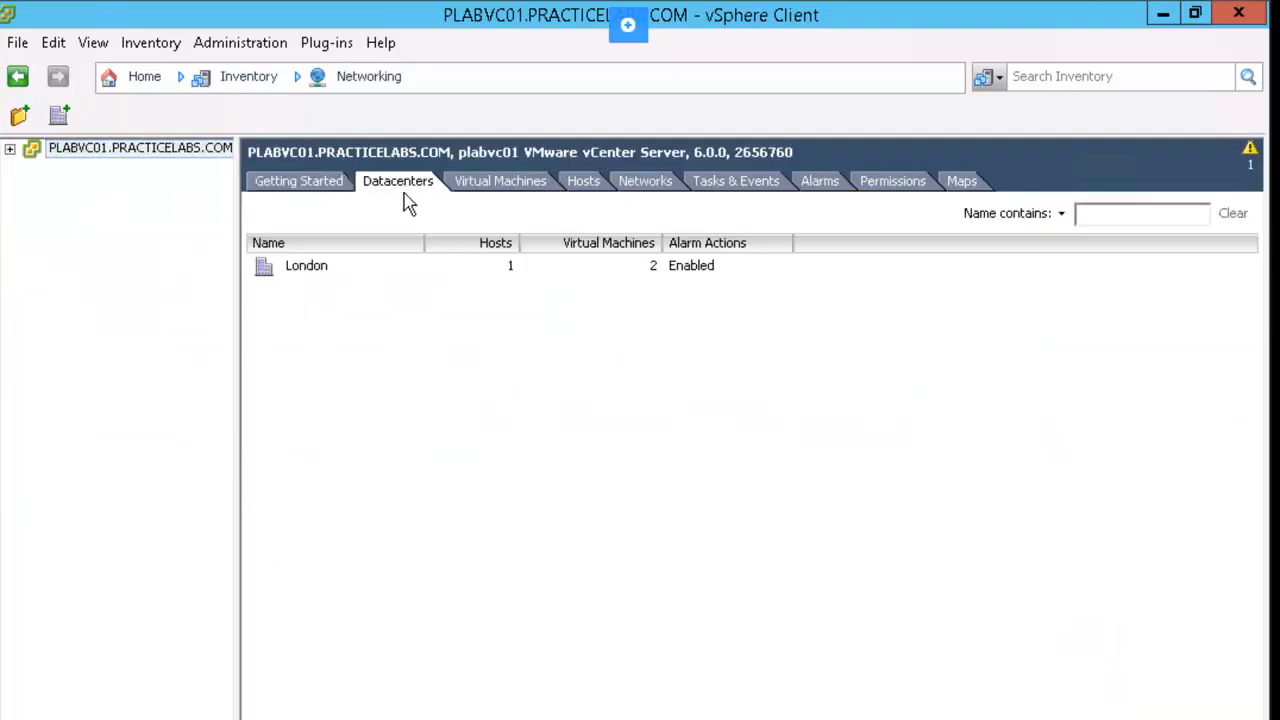
{"action": "right_click", "coordinate": [292, 275]}
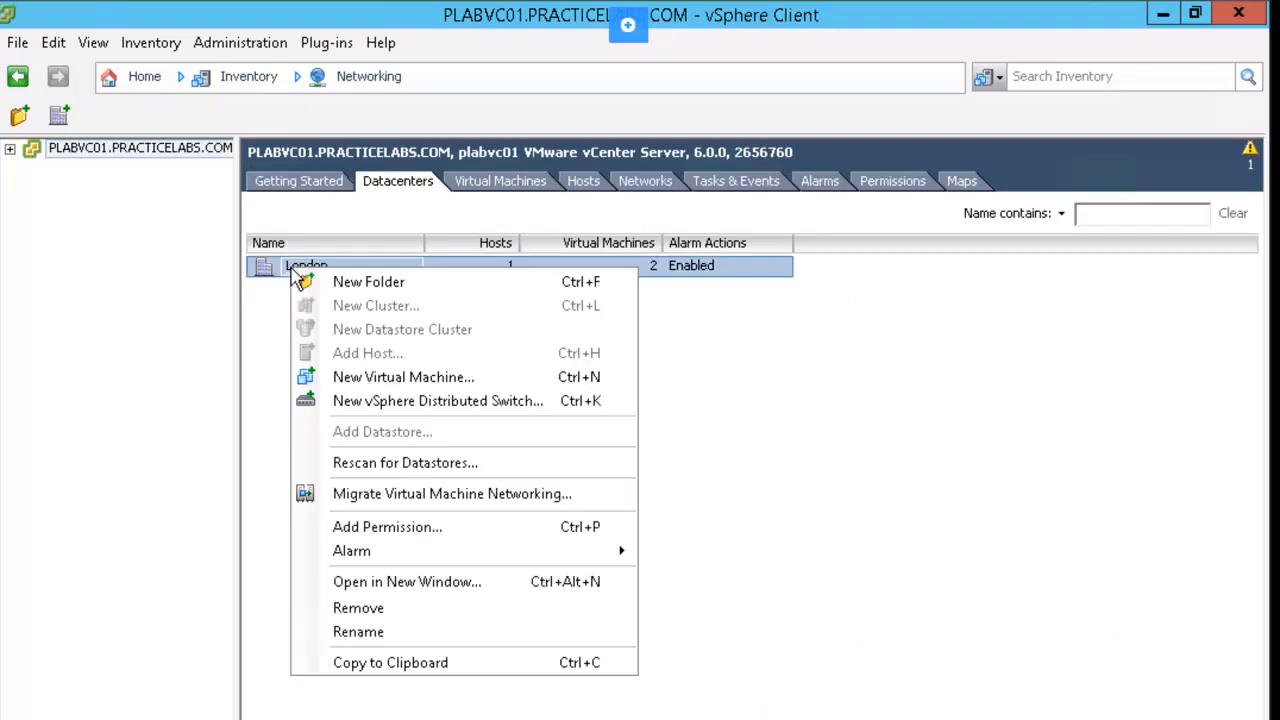
{"action": "left_click", "coordinate": [549, 410]}
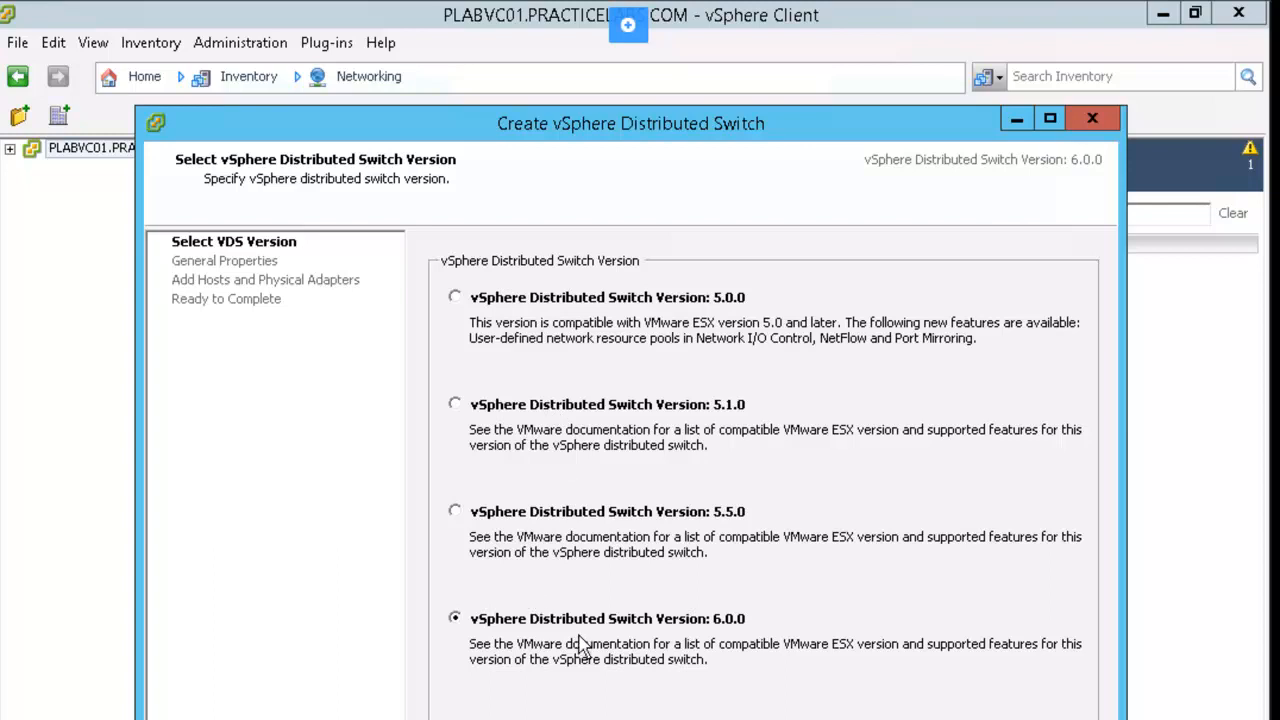
{"action": "key", "text": "Return"}
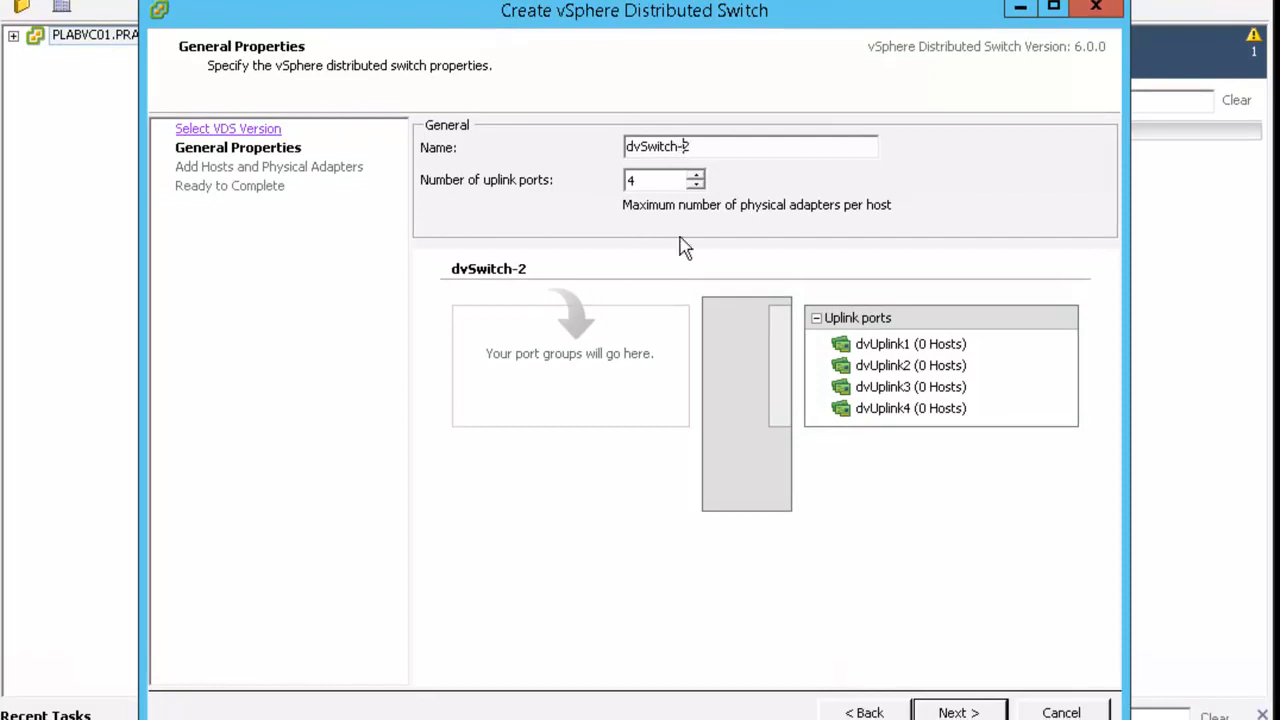
Create the switch as dvSwitch-2 with 4 uplink ports, adapter vmnic1 of host plabesx01 and an automatically created default port group
{"action": "left_click", "coordinate": [764, 147]}
{"action": "left_click", "coordinate": [955, 712]}
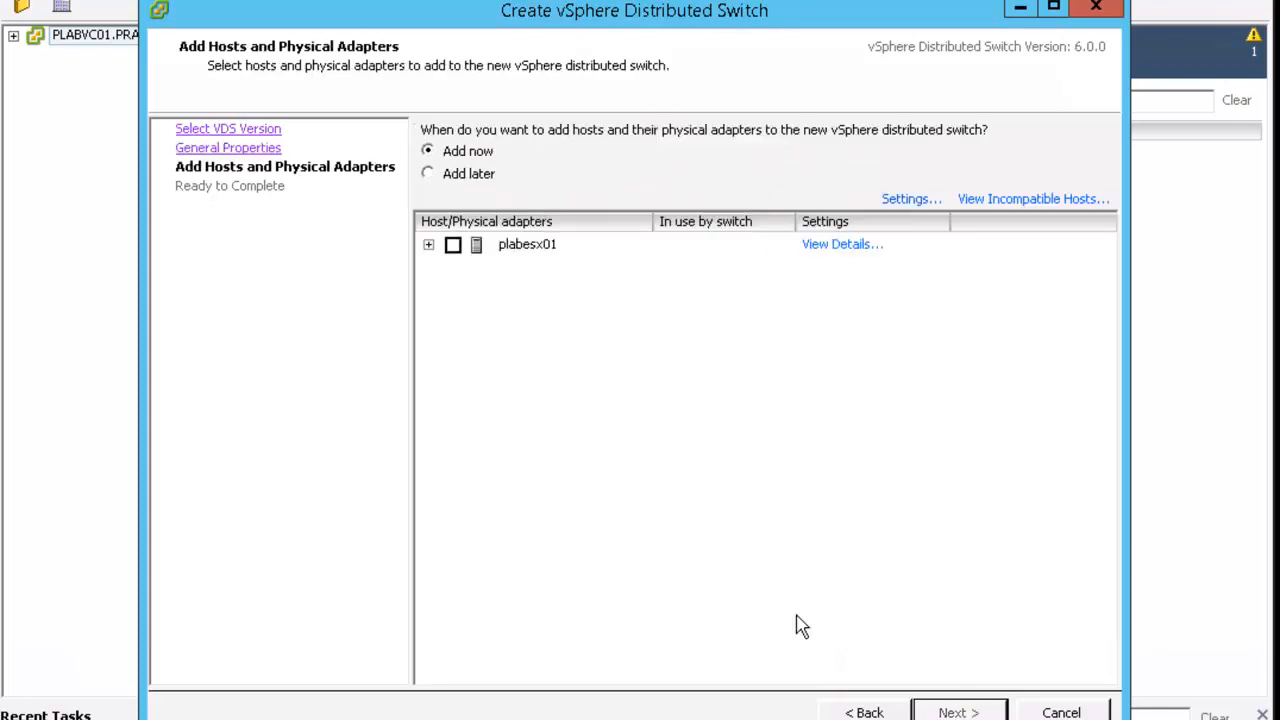
{"action": "left_click", "coordinate": [428, 244]}
{"action": "left_click", "coordinate": [466, 289]}
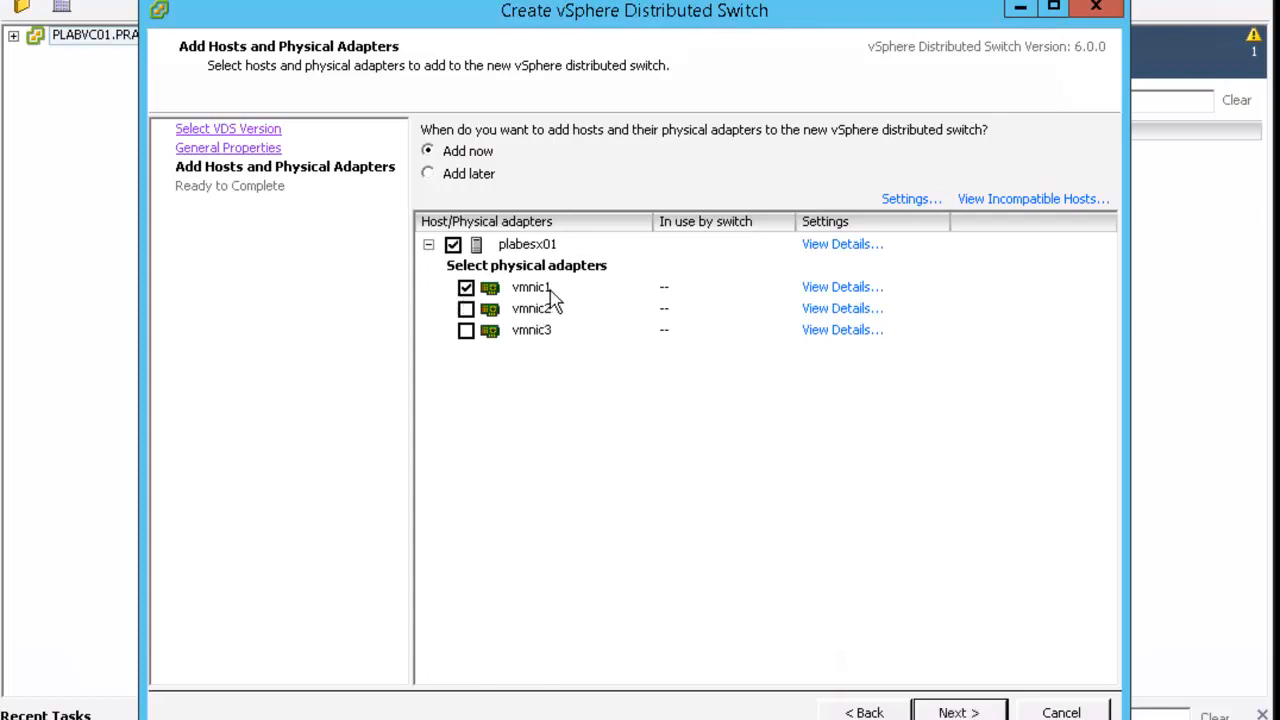
{"action": "left_click", "coordinate": [960, 712]}
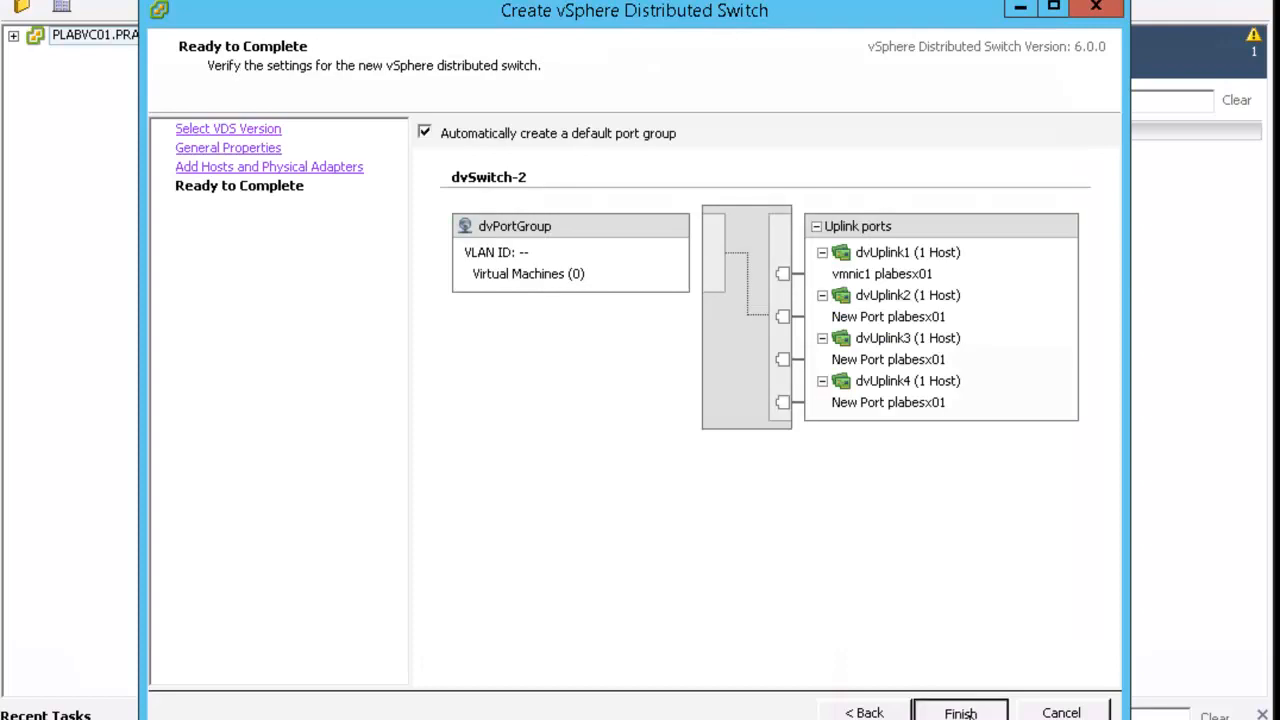
{"action": "left_click", "coordinate": [959, 712]}
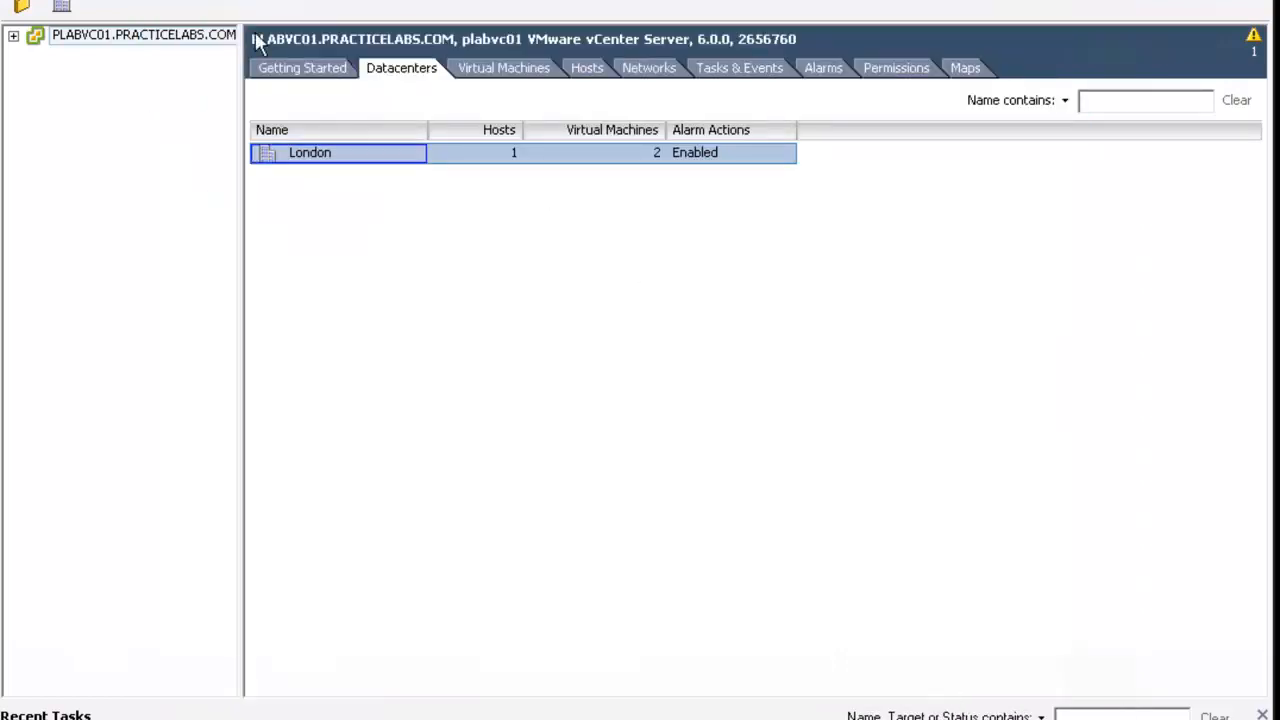
Return to the networking configuration of host plabesx01 and inspect the dvSwitch-2 port group and uplinks
{"action": "left_click", "coordinate": [84, 1]}
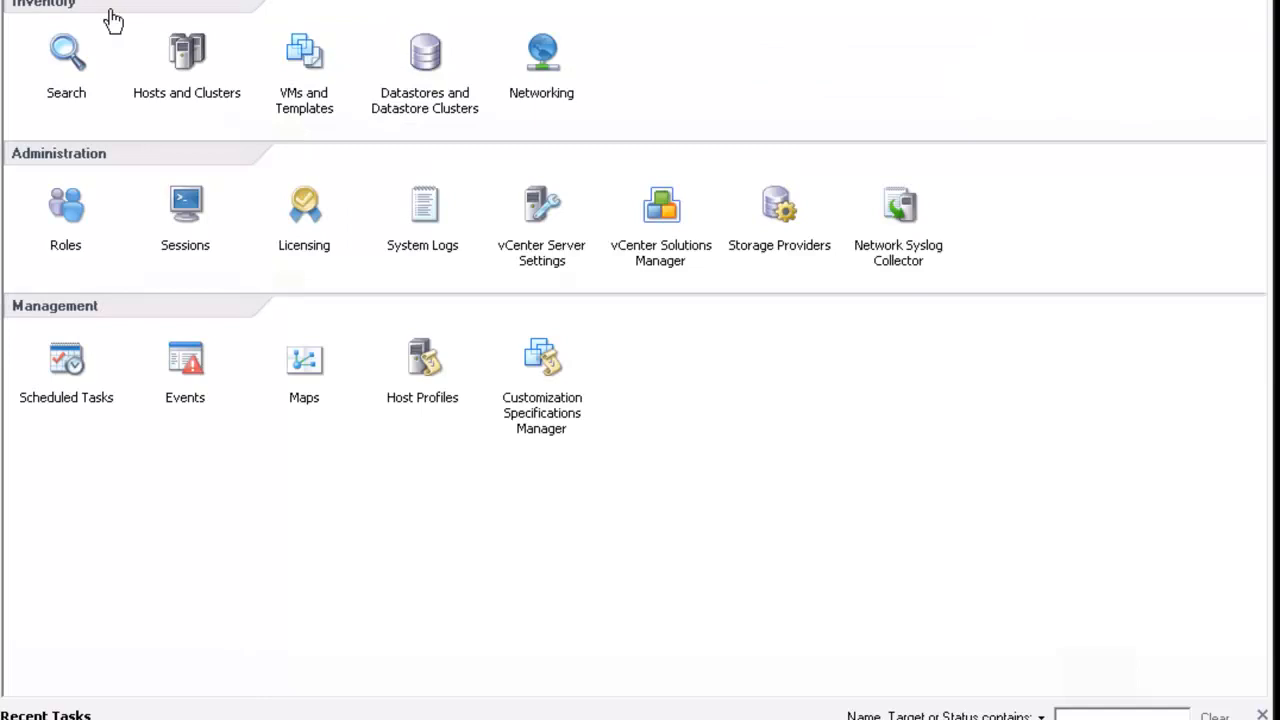
{"action": "left_click", "coordinate": [187, 78]}
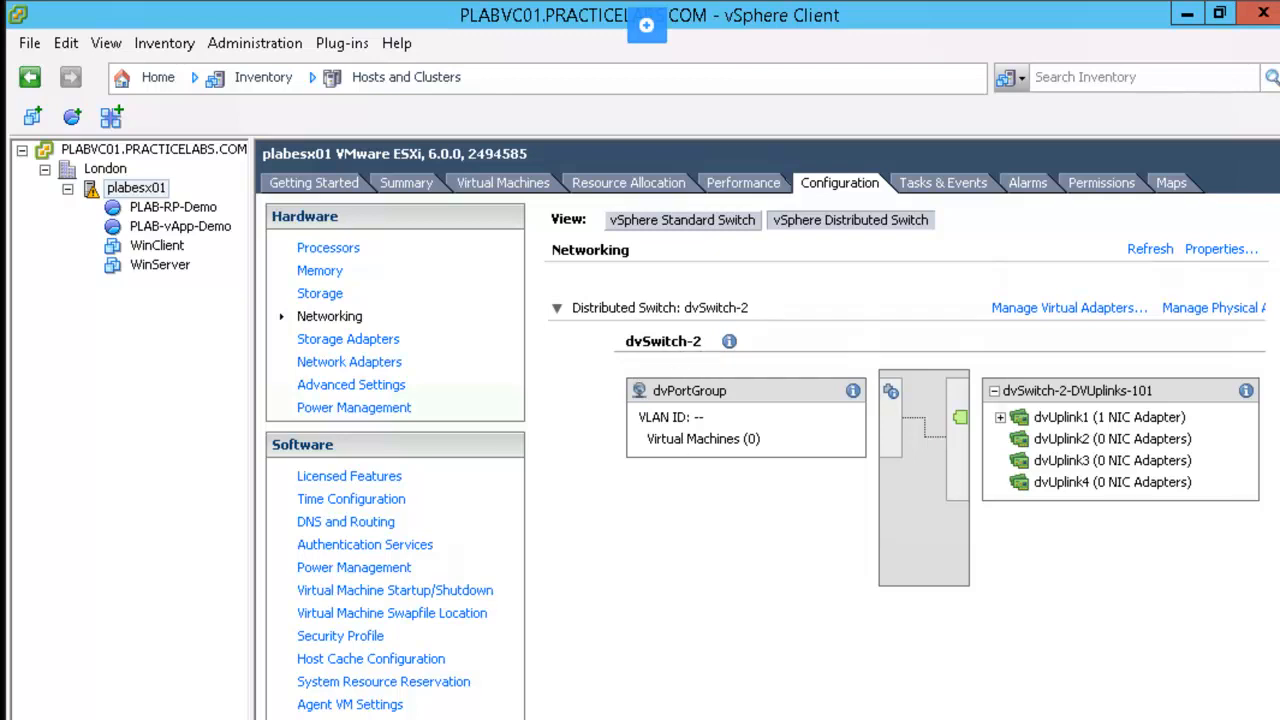
{"action": "scroll", "coordinate": [905, 450], "scroll_direction": "right", "scroll_amount": 3}
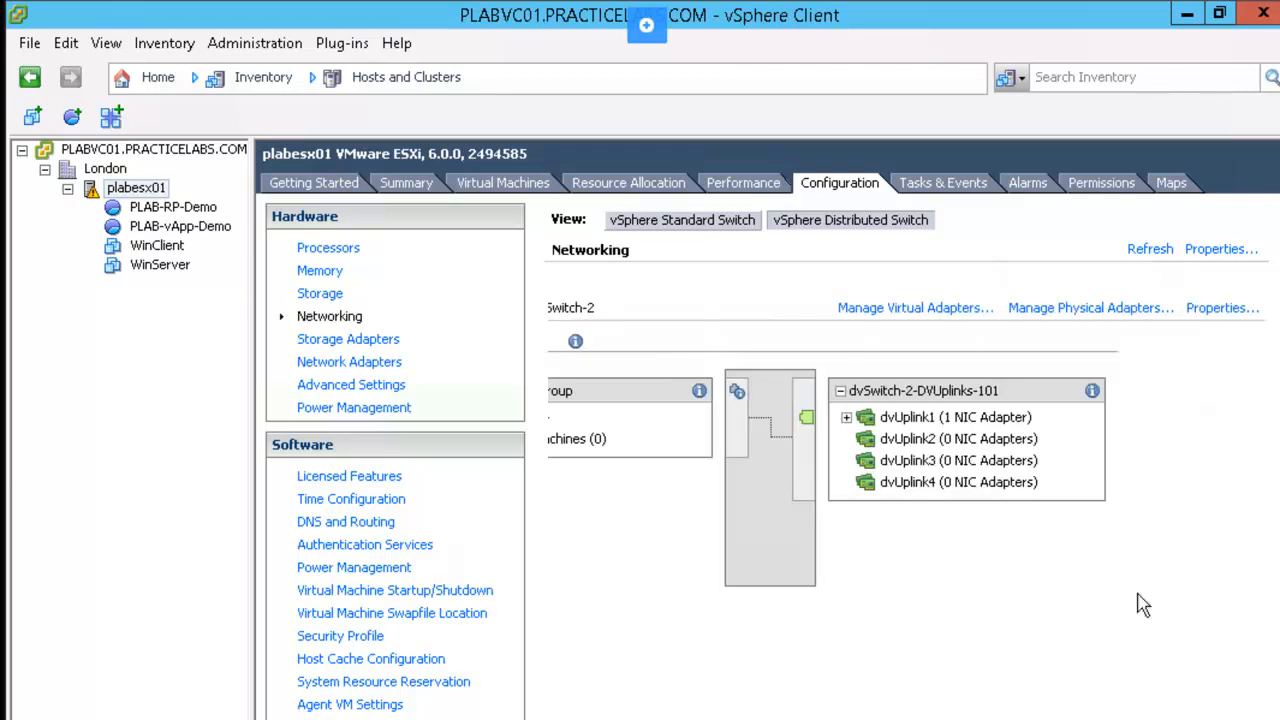
Assign physical adapter vmnic3 to dvUplink2 of dvSwitch-2, remove it again and accept the physical adapter settings
{"action": "left_click", "coordinate": [1095, 312]}
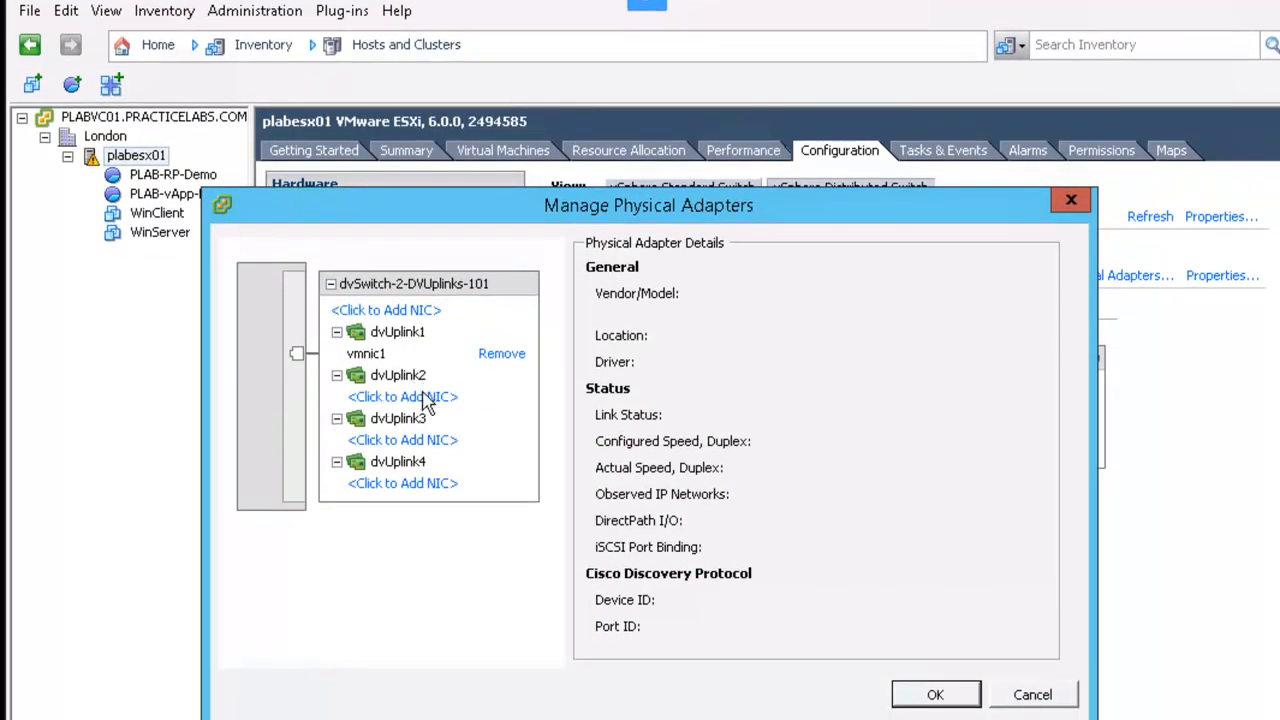
{"action": "left_click", "coordinate": [426, 396]}
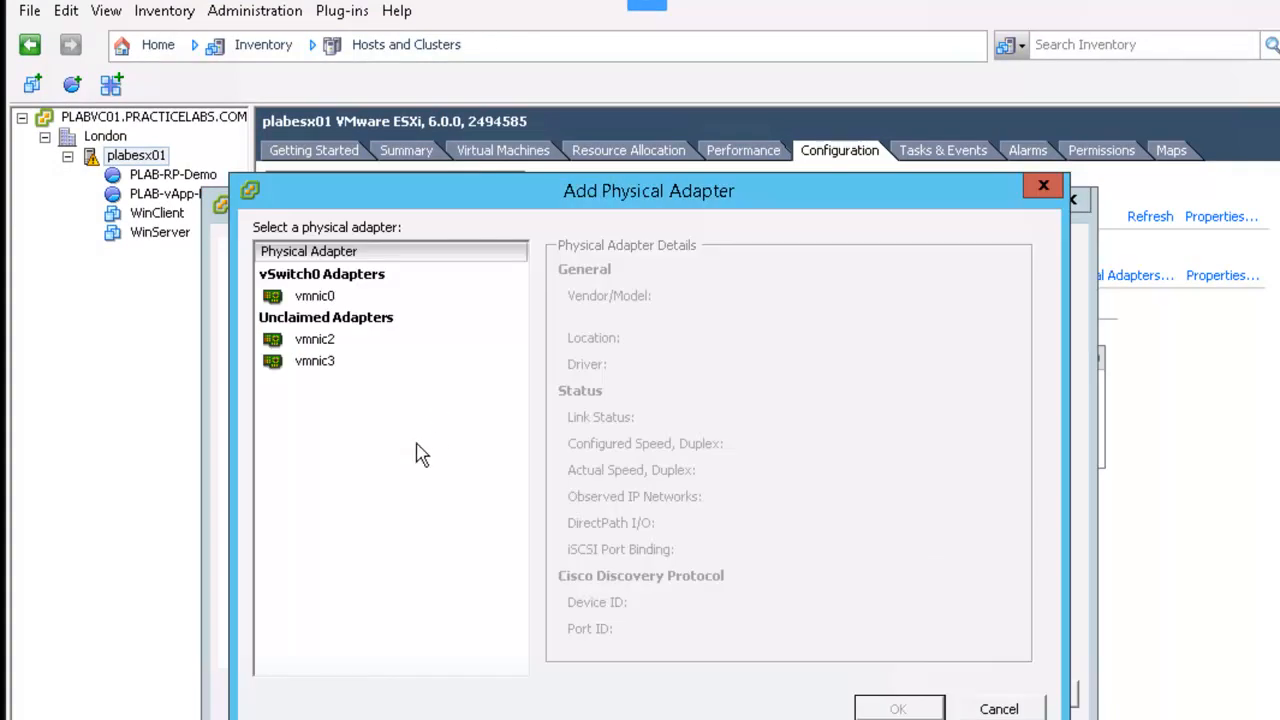
{"action": "left_click", "coordinate": [312, 372]}
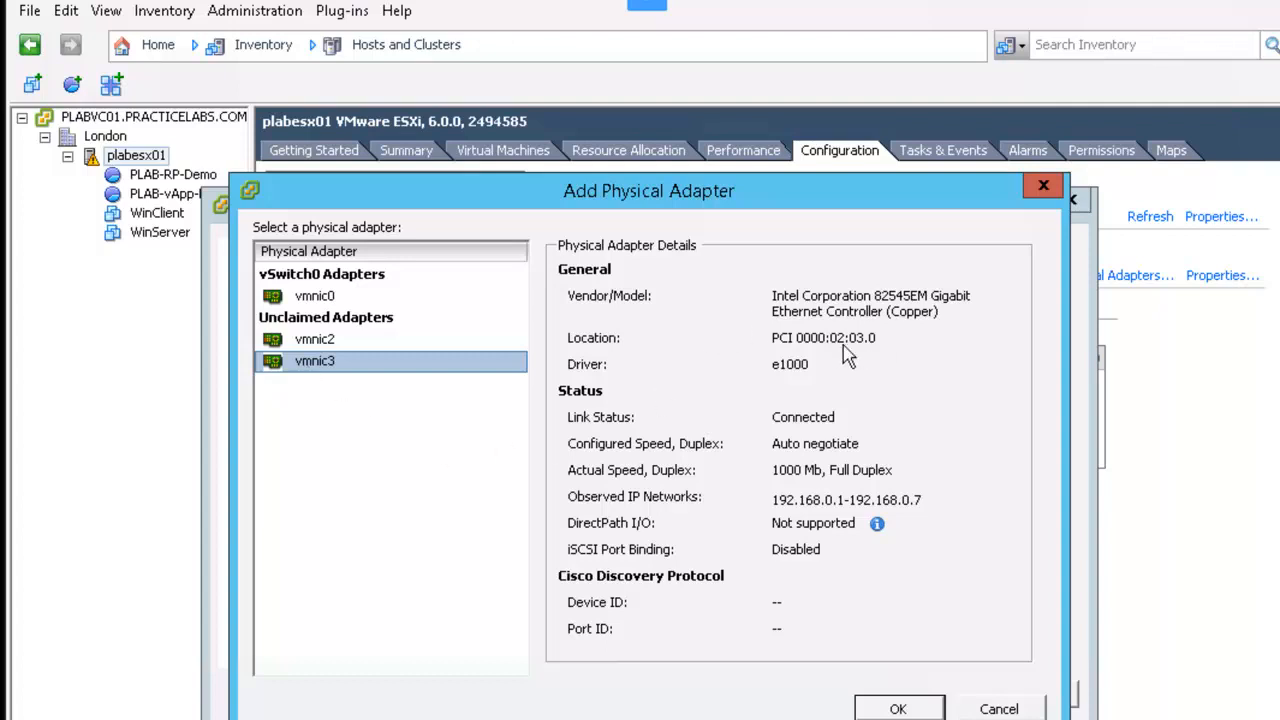
{"action": "left_click", "coordinate": [898, 708]}
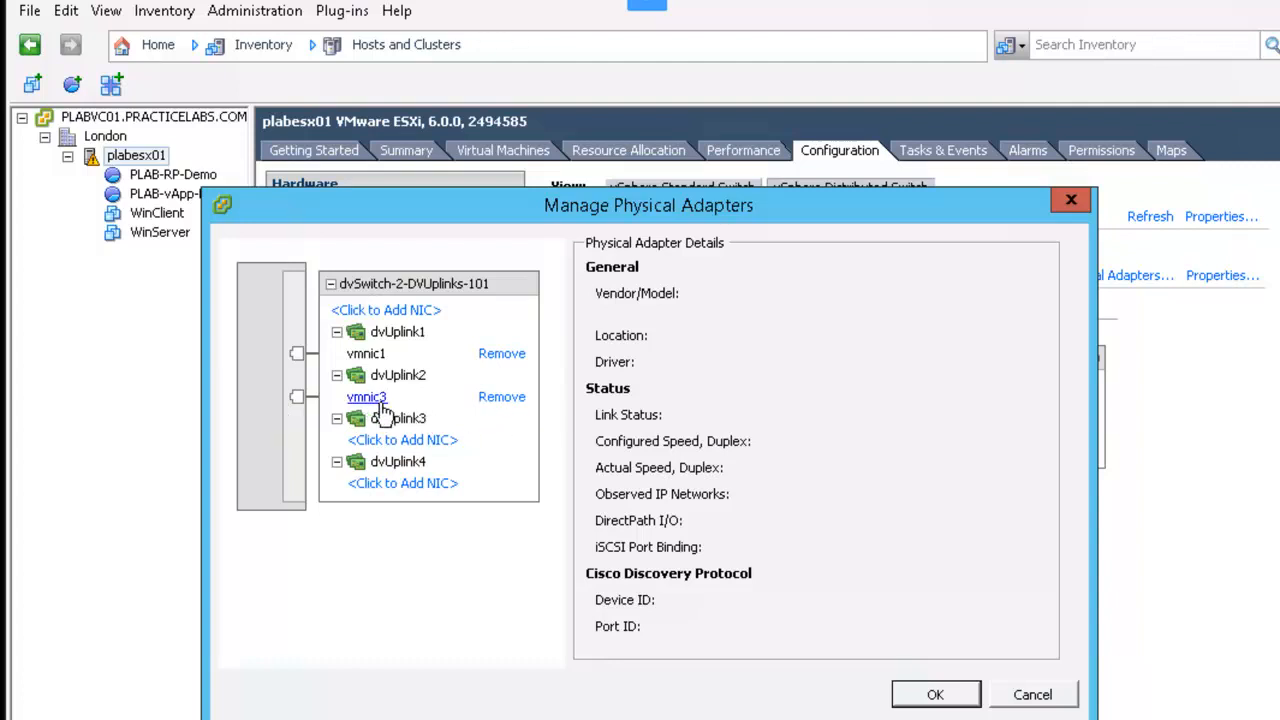
{"action": "left_click", "coordinate": [502, 397]}
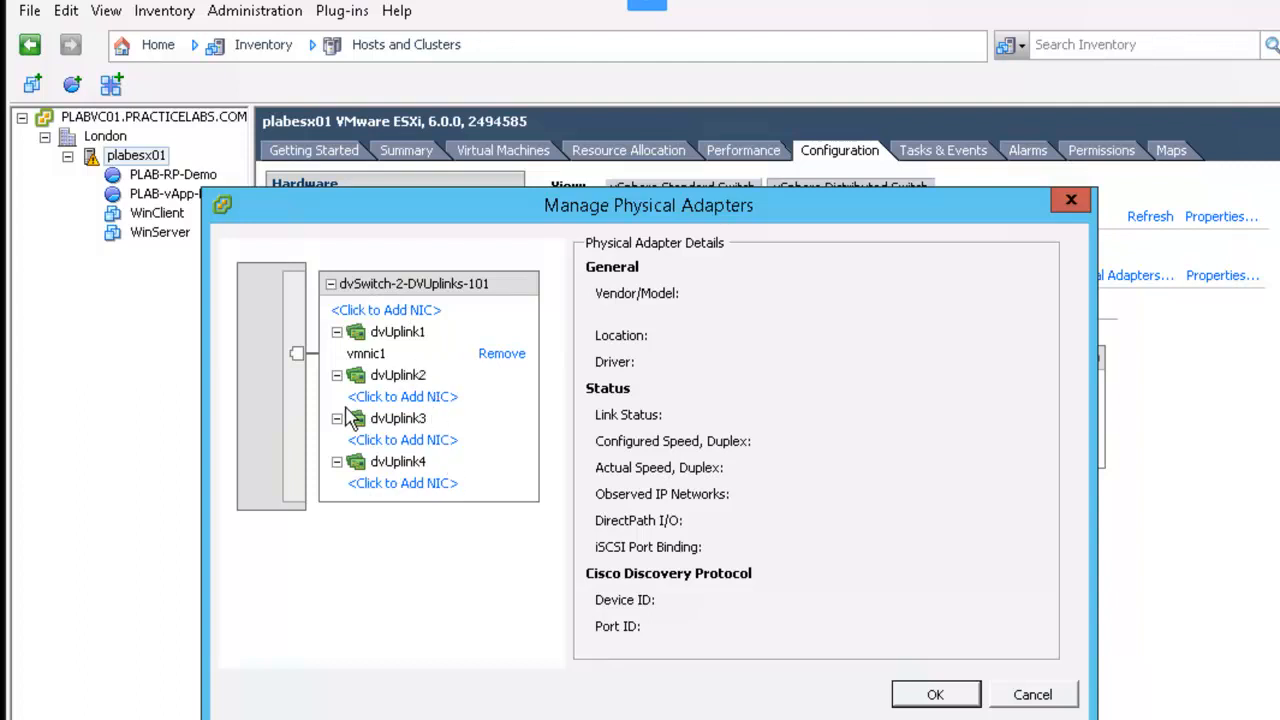
{"action": "left_click", "coordinate": [960, 694]}
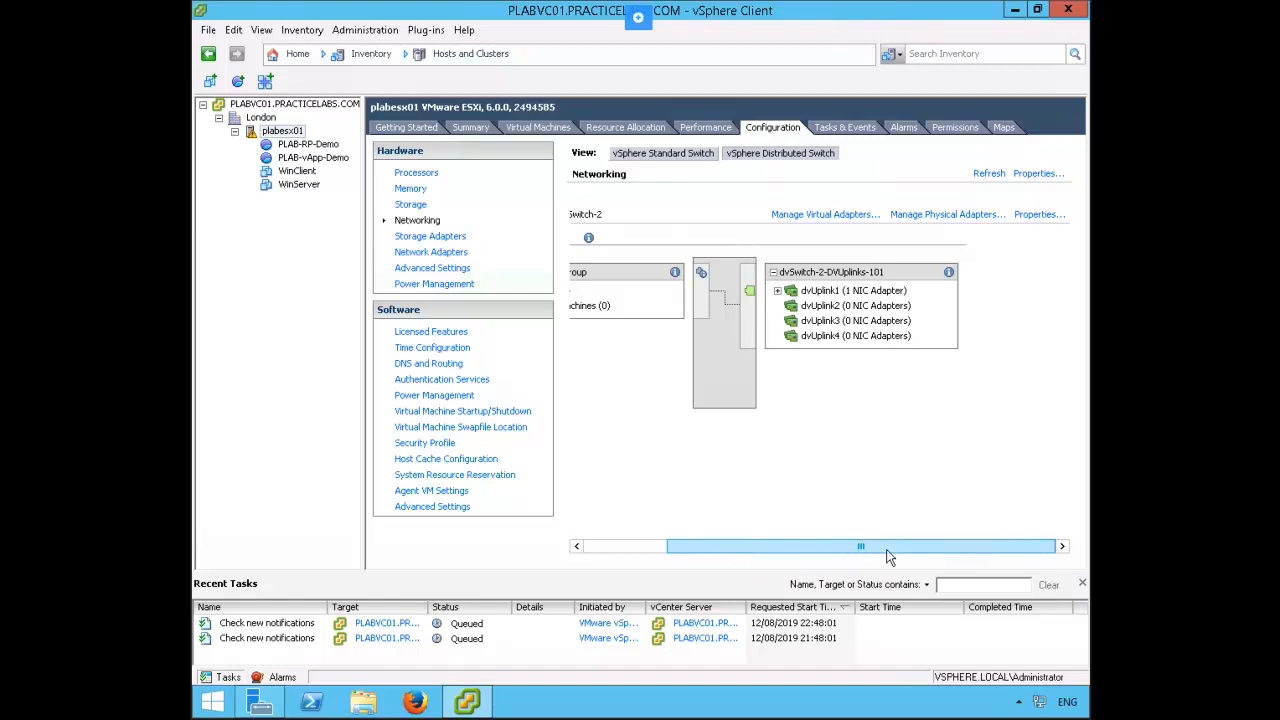
Start adding a new virtual adapter of type VMkernel to dvSwitch-2 on host plabesx01
{"action": "left_click", "coordinate": [826, 216]}
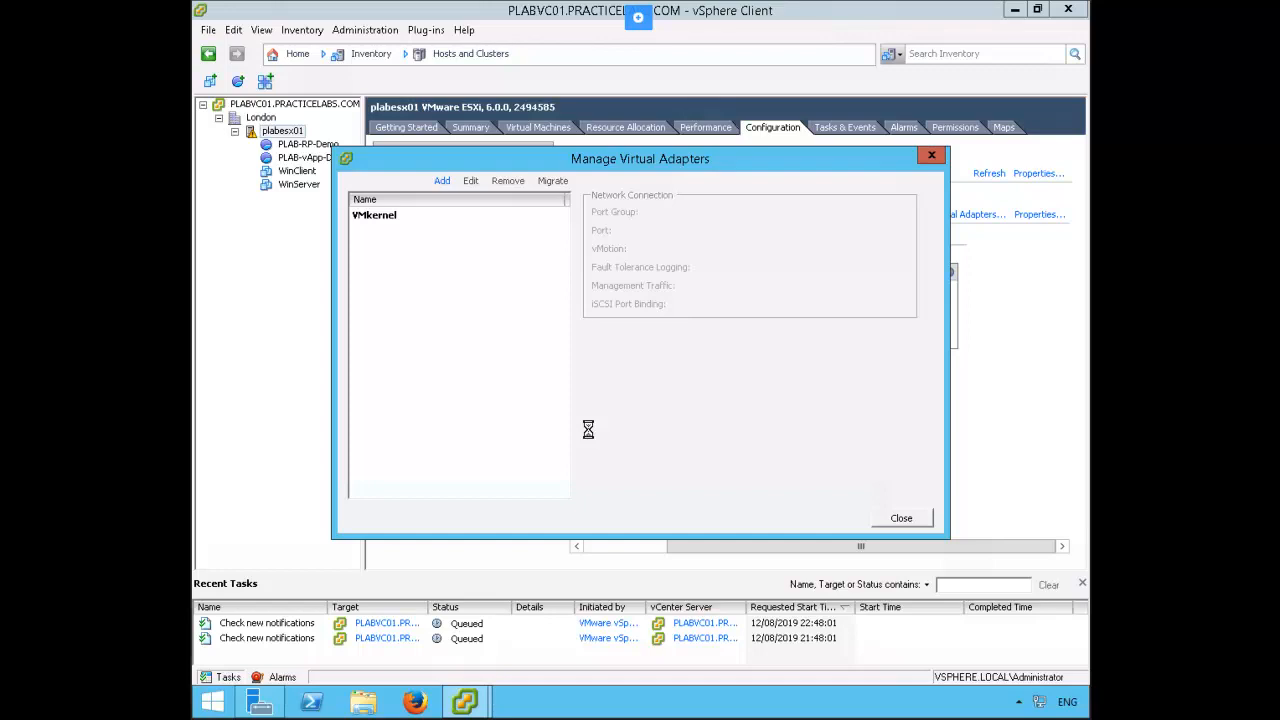
{"action": "left_click", "coordinate": [440, 180]}
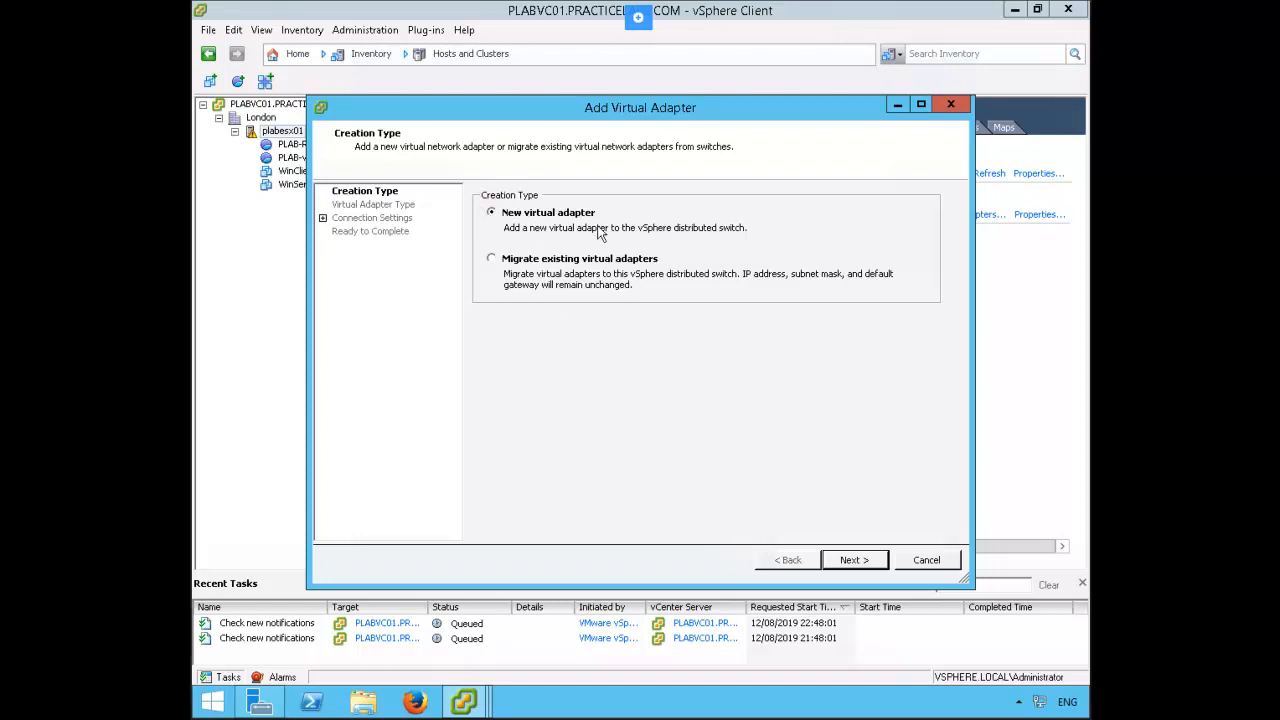
{"action": "left_click", "coordinate": [873, 570]}
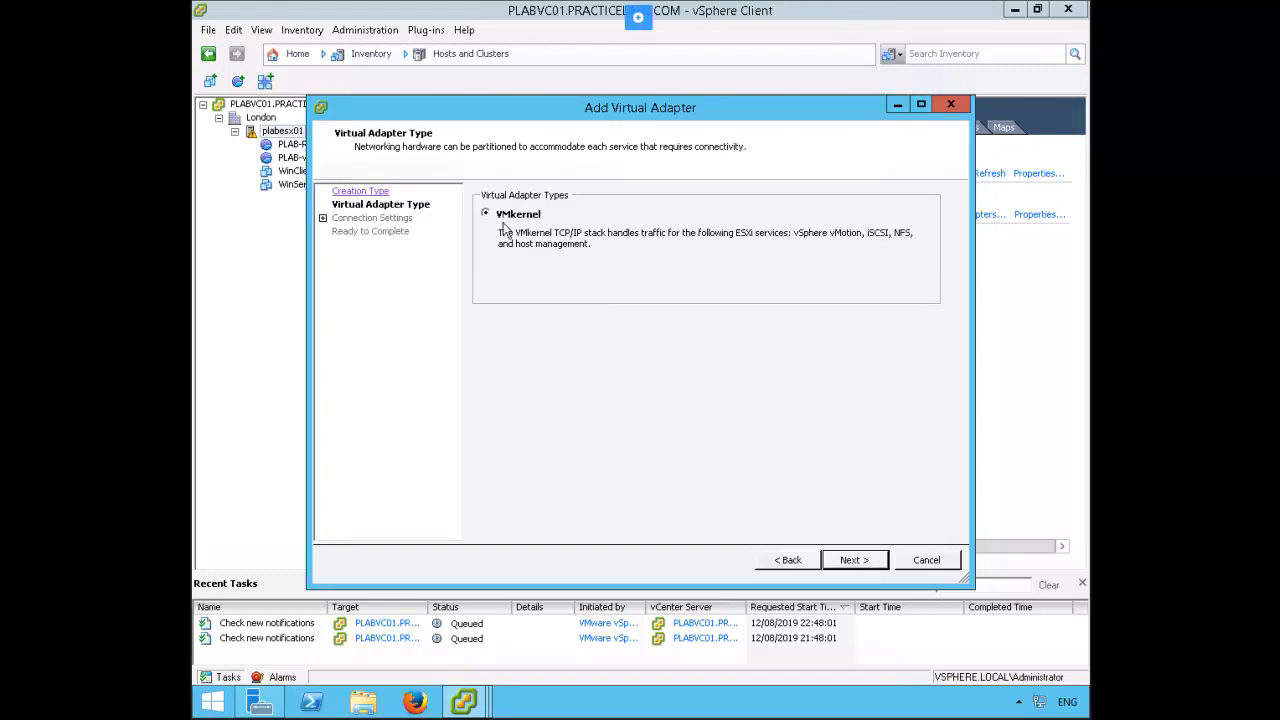
{"action": "left_click", "coordinate": [868, 566]}
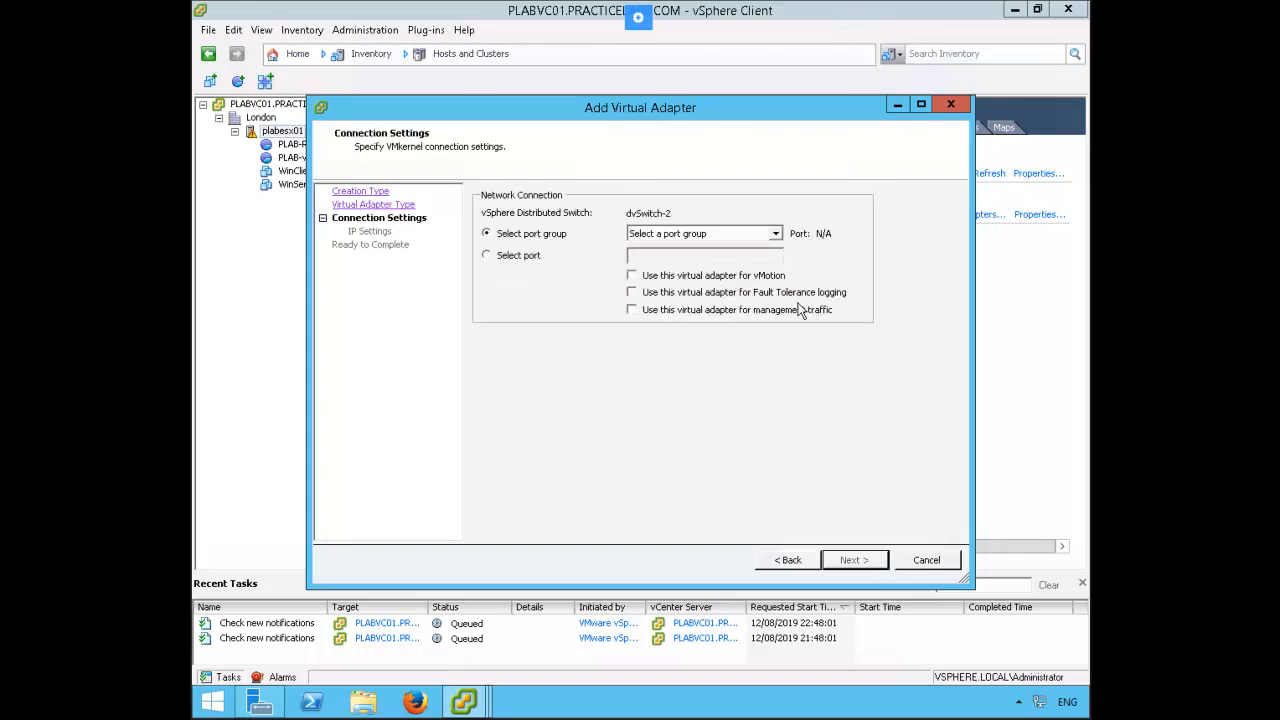
Connect the new virtual adapter to dvPortGroup, enable vMotion, Fault Tolerance logging and management traffic, and accept the shared-use warning
{"action": "left_click", "coordinate": [775, 234]}
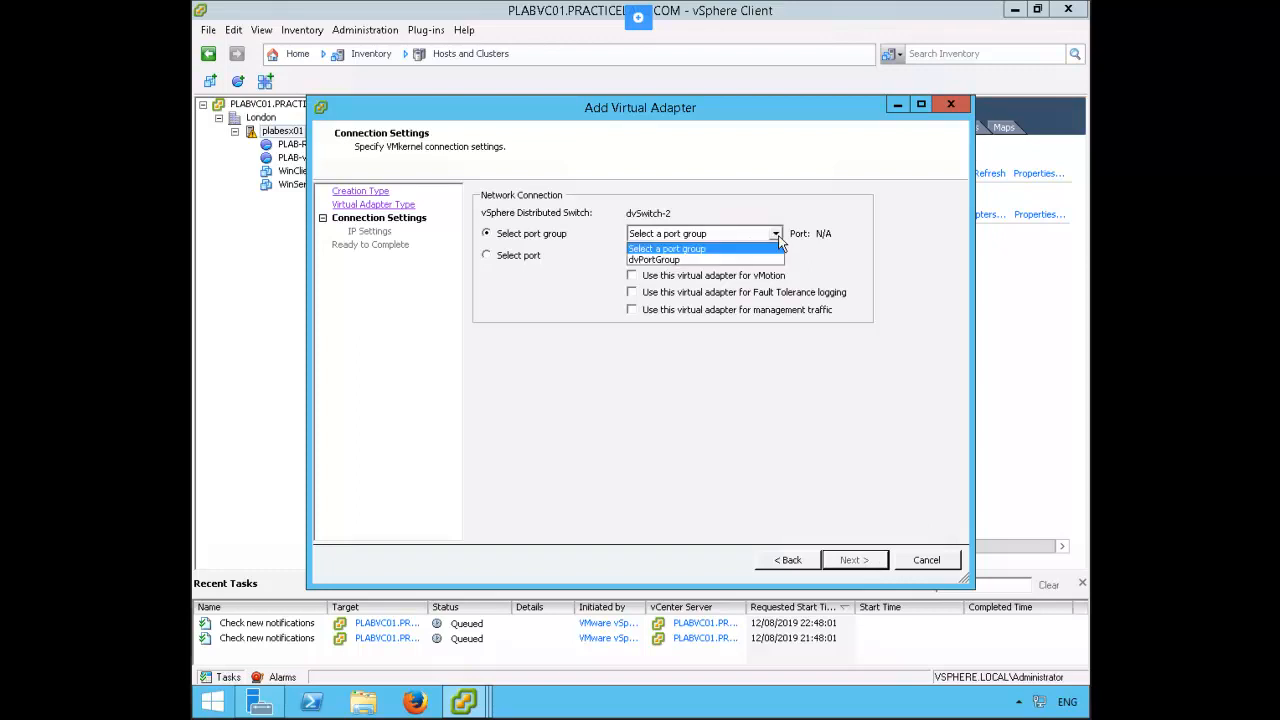
{"action": "left_click", "coordinate": [688, 260]}
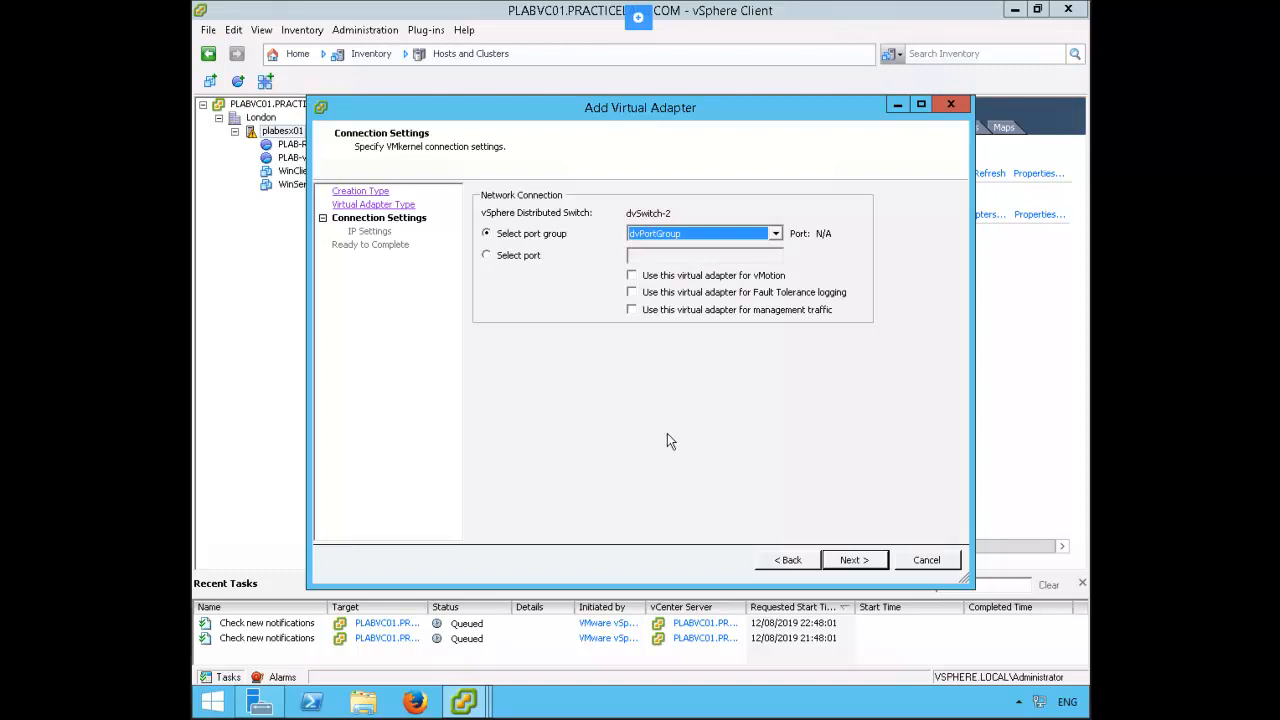
{"action": "left_click", "coordinate": [646, 277]}
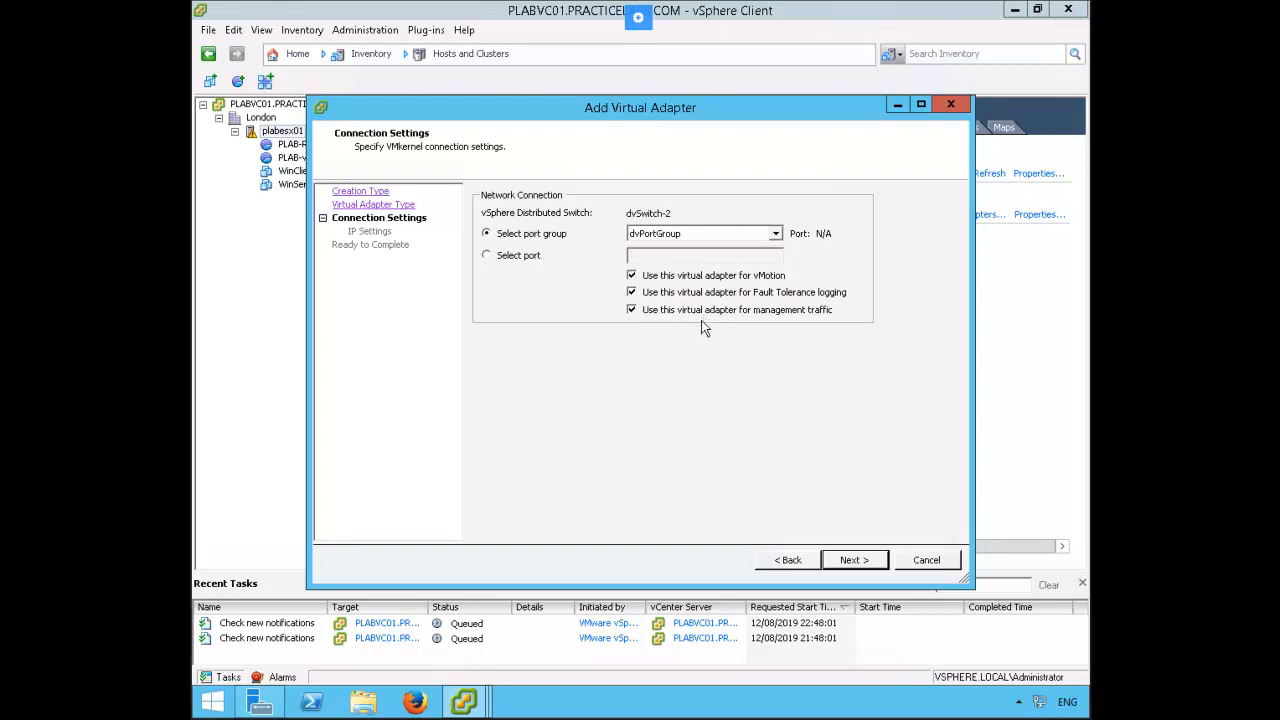
{"action": "left_click", "coordinate": [850, 563]}
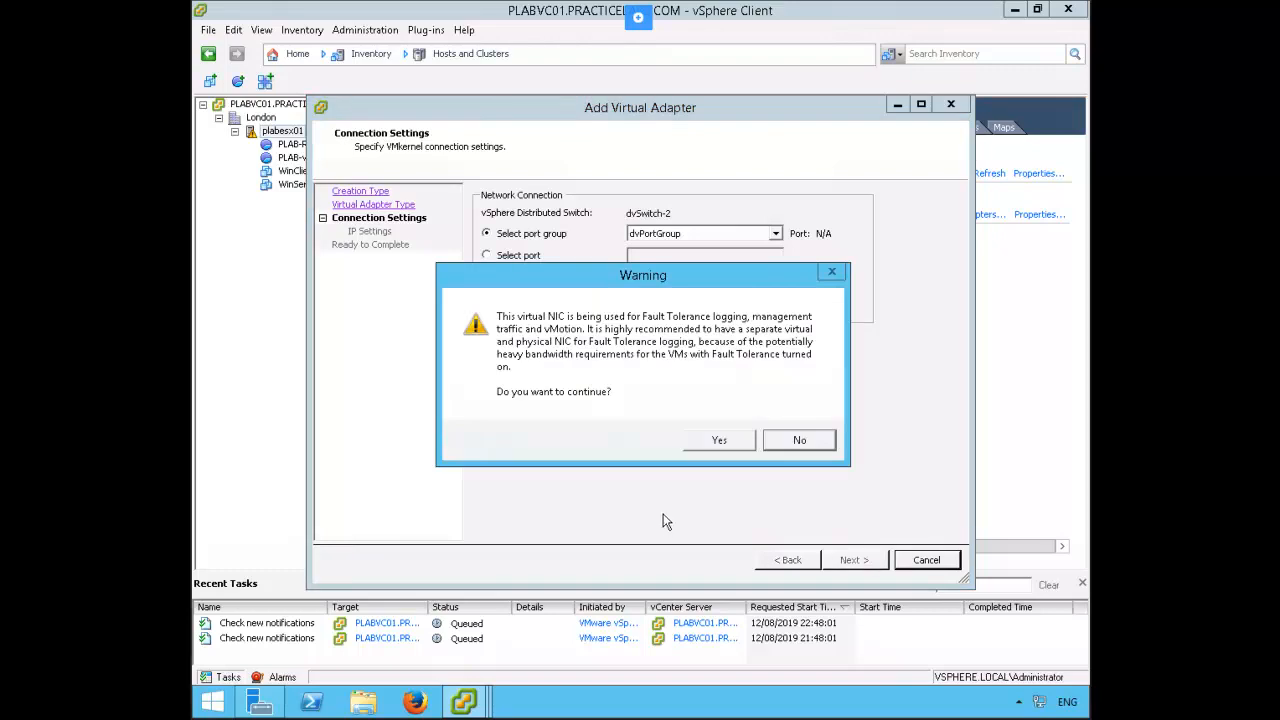
{"action": "left_click", "coordinate": [716, 444]}
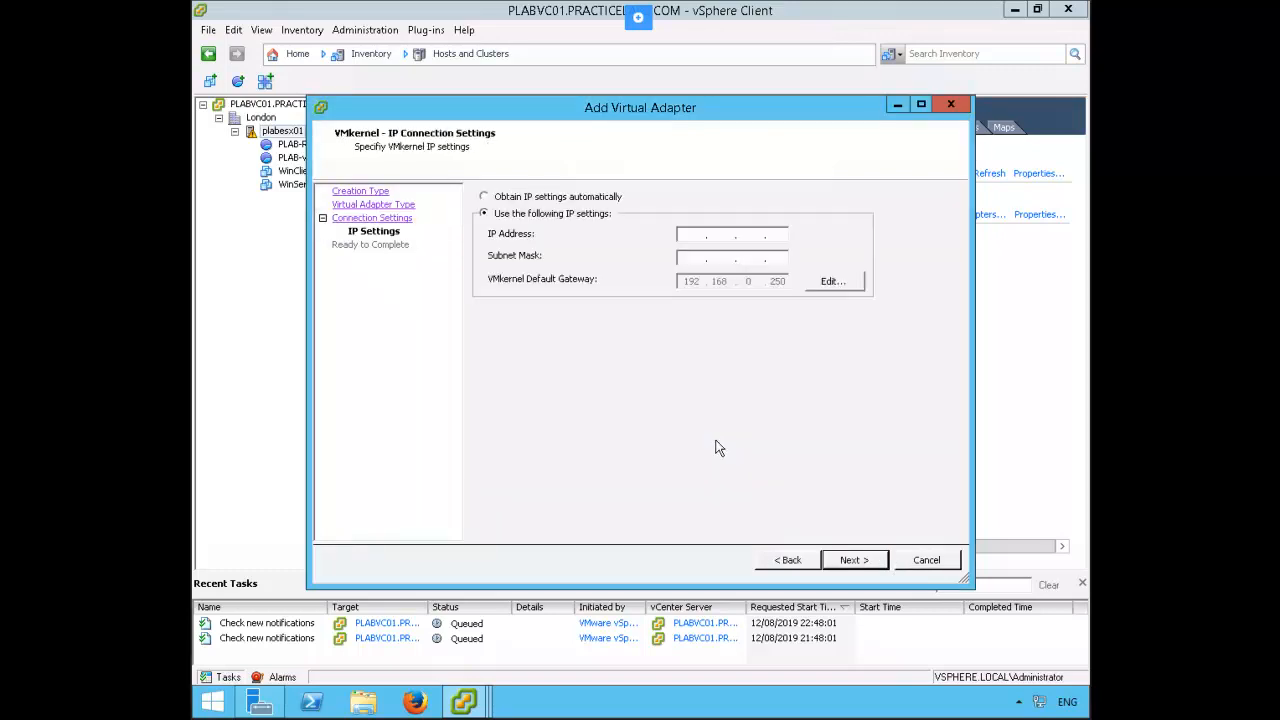
Have the VMkernel adapter obtain its IP settings automatically and finish adding it
{"action": "left_click", "coordinate": [556, 200]}
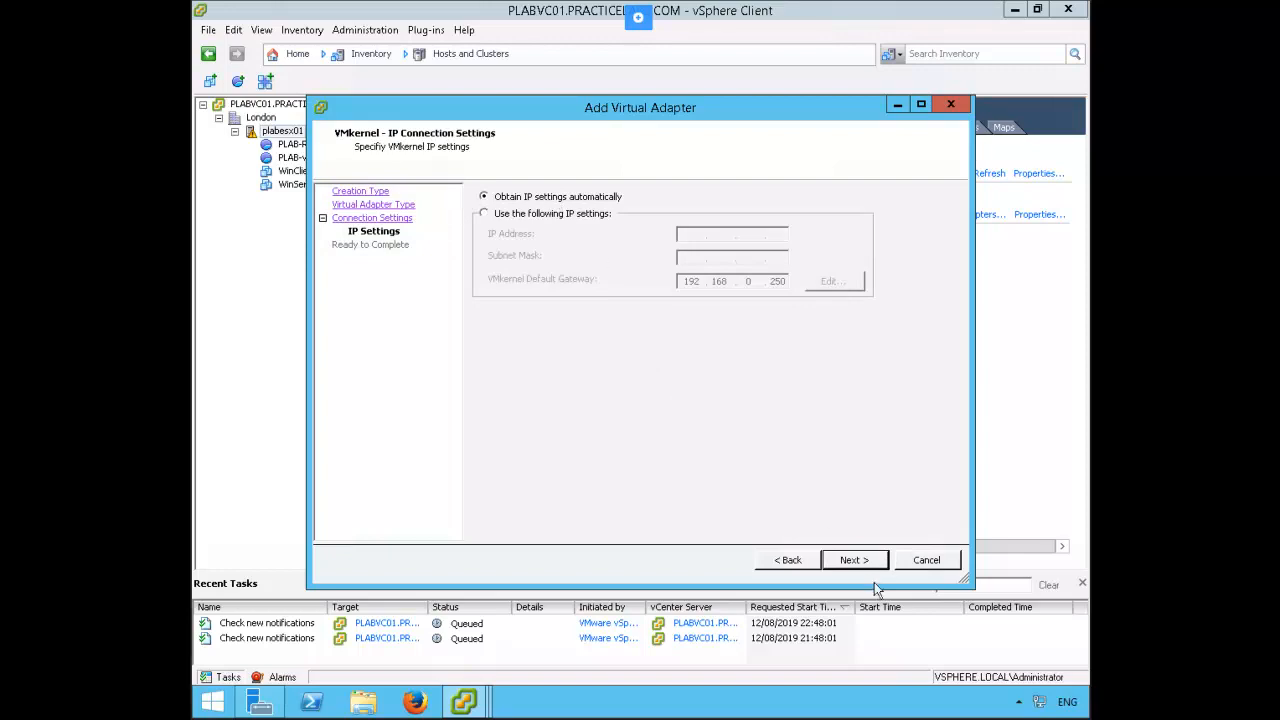
{"action": "left_click", "coordinate": [842, 560]}
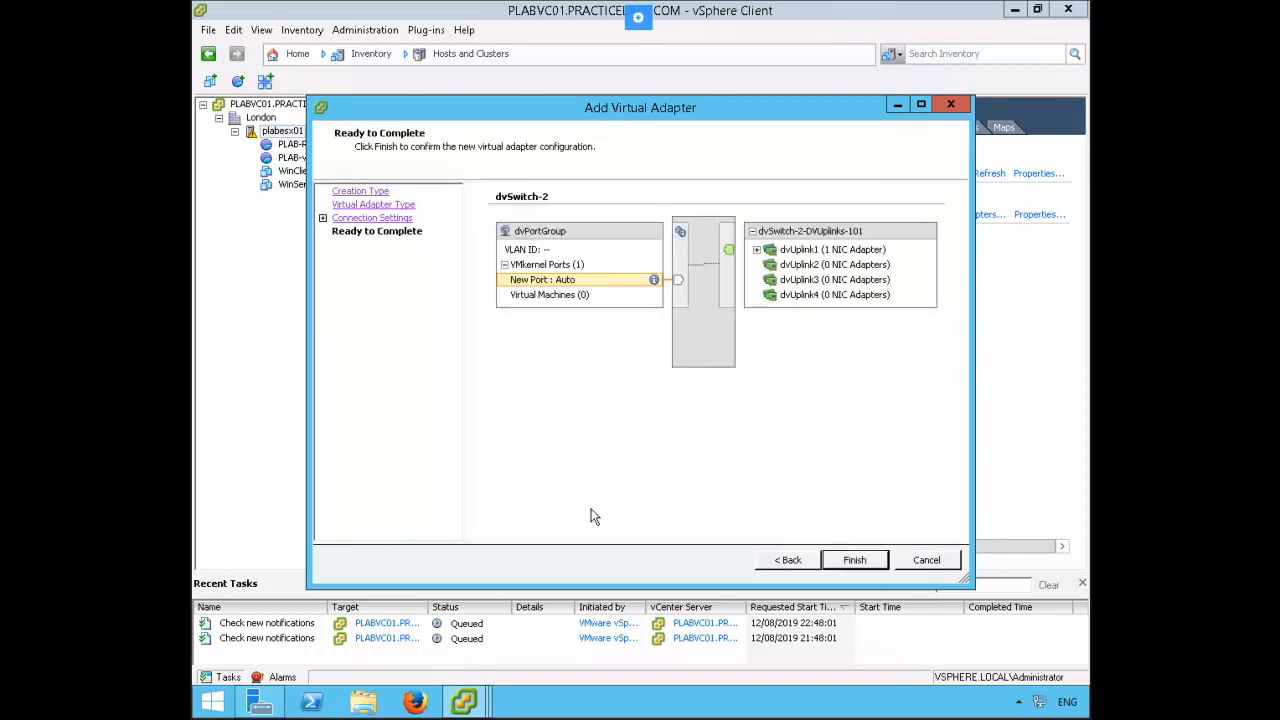
{"action": "left_click", "coordinate": [856, 560]}
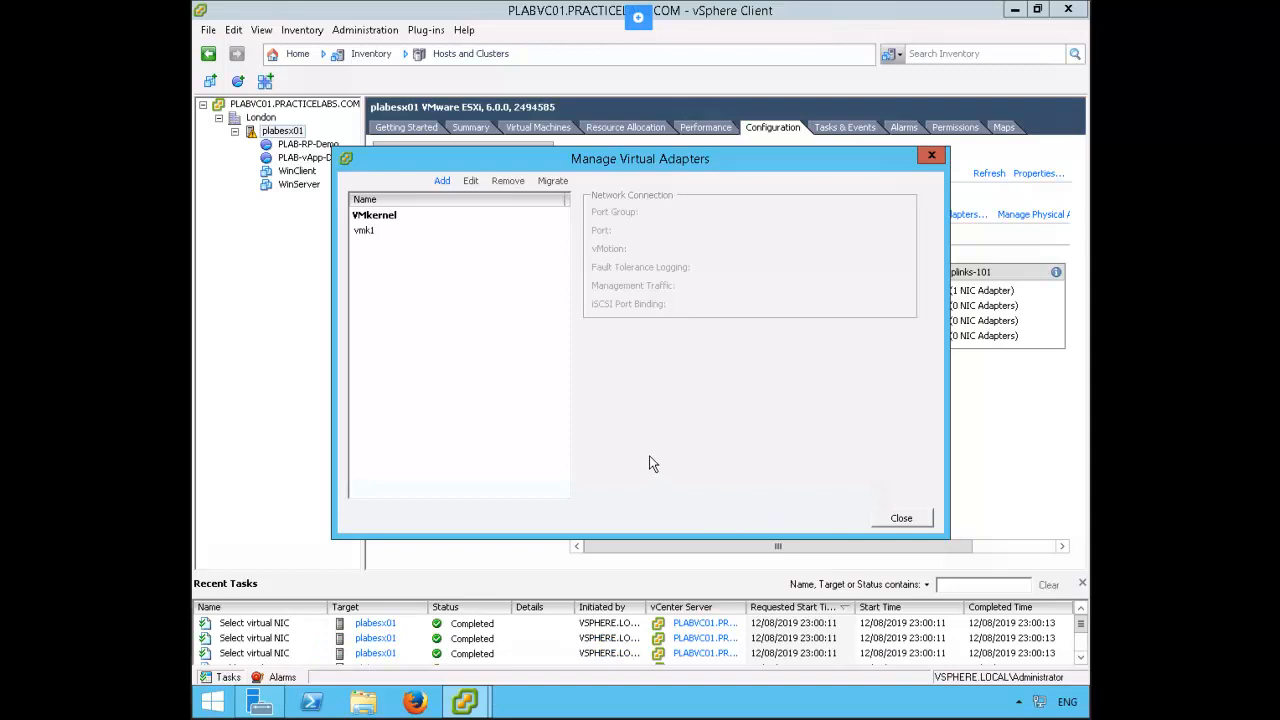
Disable vMotion and management traffic on virtual adapter vmk1 and close the virtual adapter management
{"action": "left_click", "coordinate": [369, 232]}
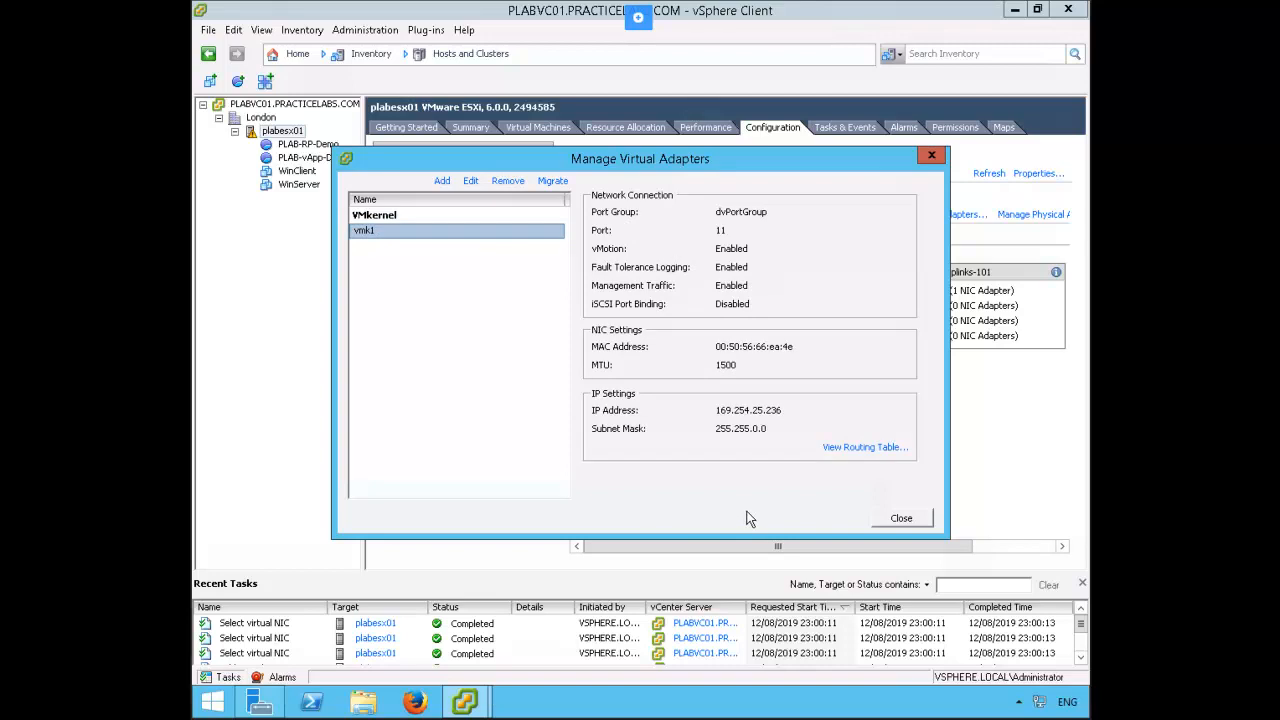
{"action": "left_click", "coordinate": [471, 182]}
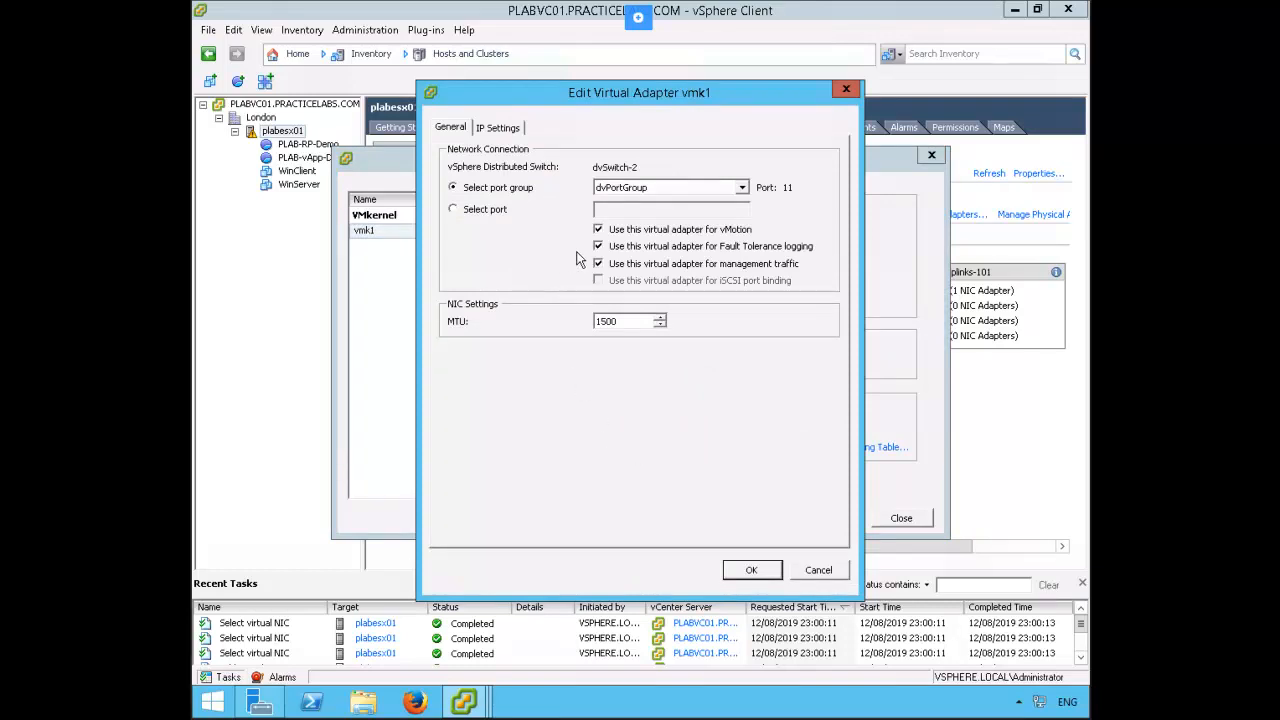
{"action": "left_click", "coordinate": [598, 229]}
{"action": "left_click", "coordinate": [600, 266]}
{"action": "left_click", "coordinate": [745, 575]}
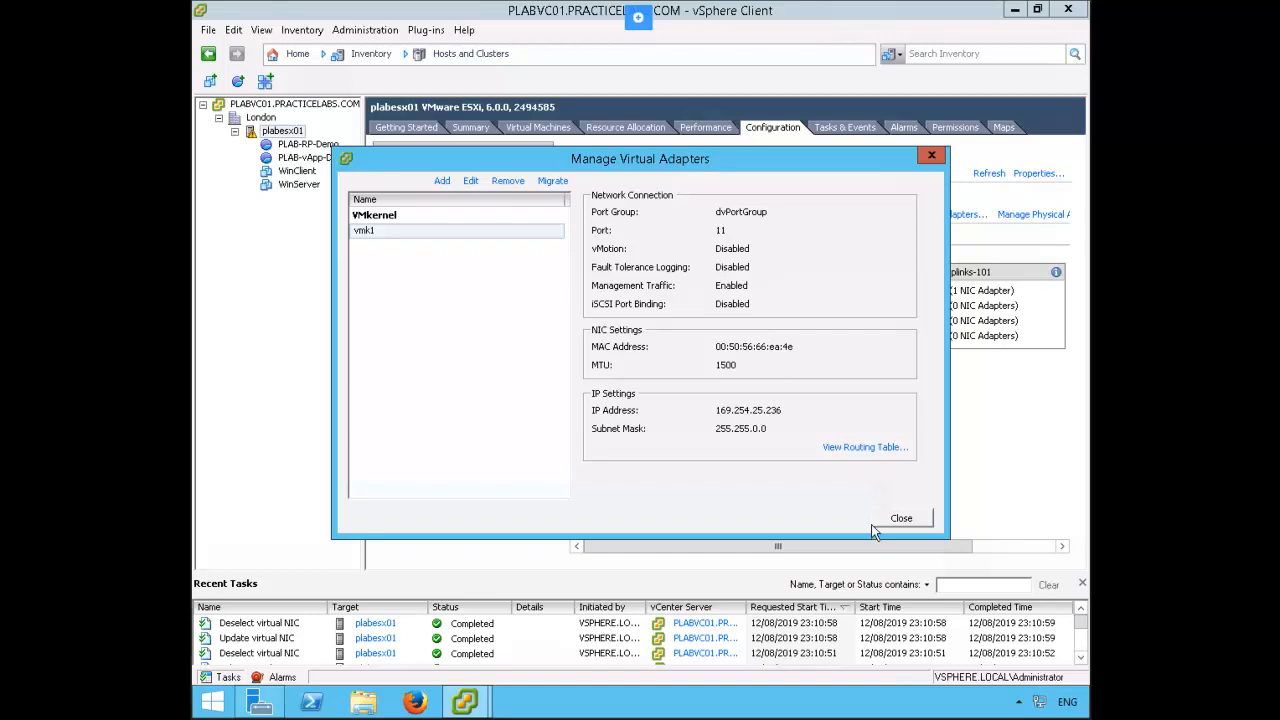
{"action": "left_click", "coordinate": [902, 519]}
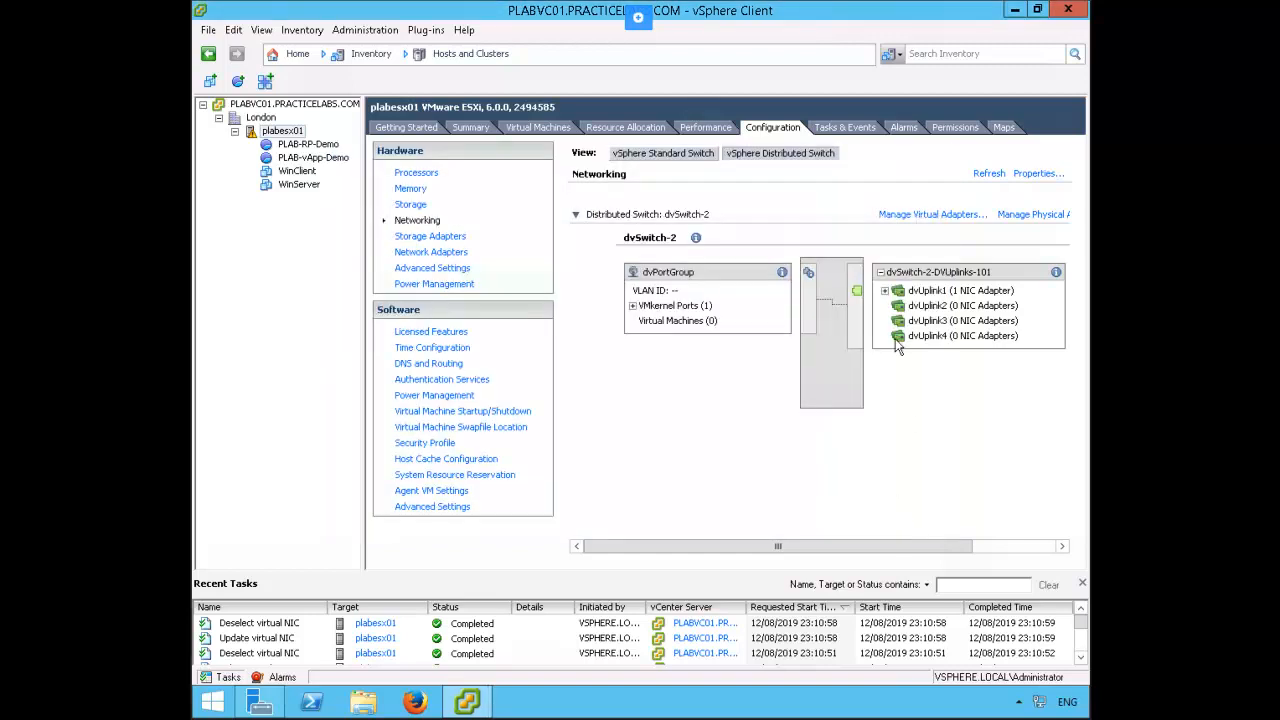
Migrate virtual adapter vmk1 to standard switch vSwitch0 with the network label PLAB -VMkernel, and view the host's standard switch networking
{"action": "left_click", "coordinate": [918, 214]}
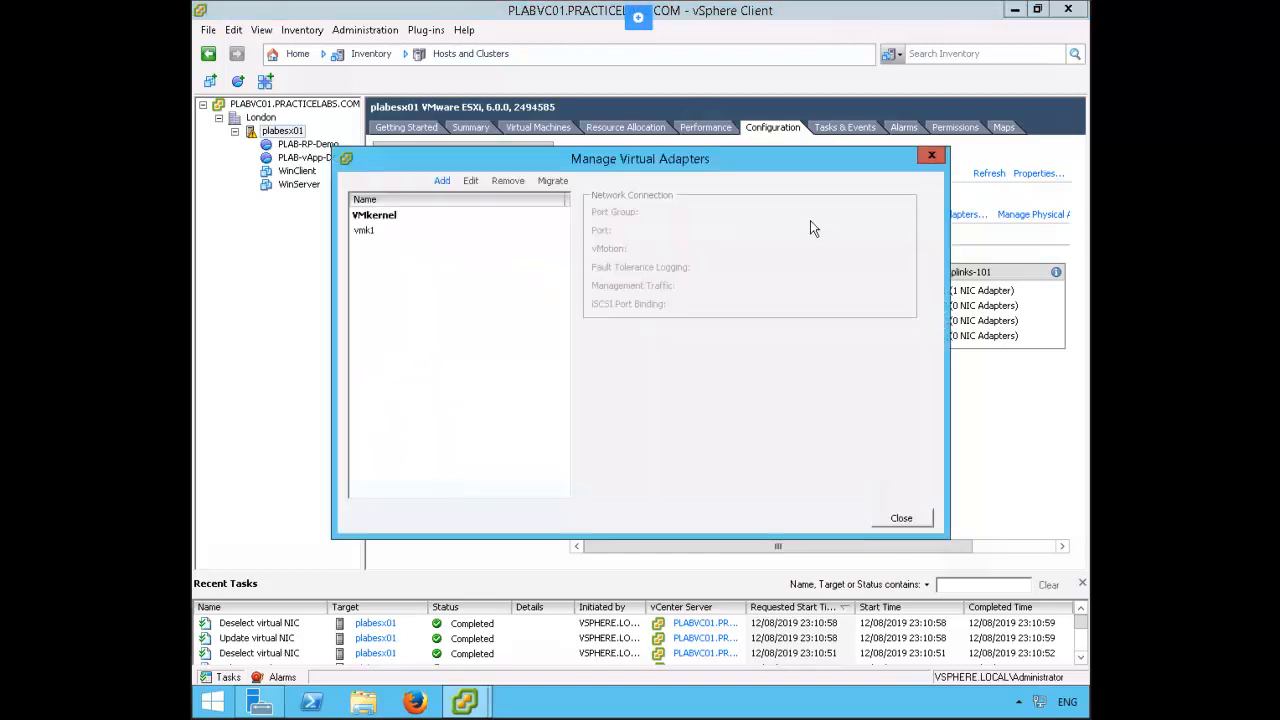
{"action": "left_click", "coordinate": [361, 232]}
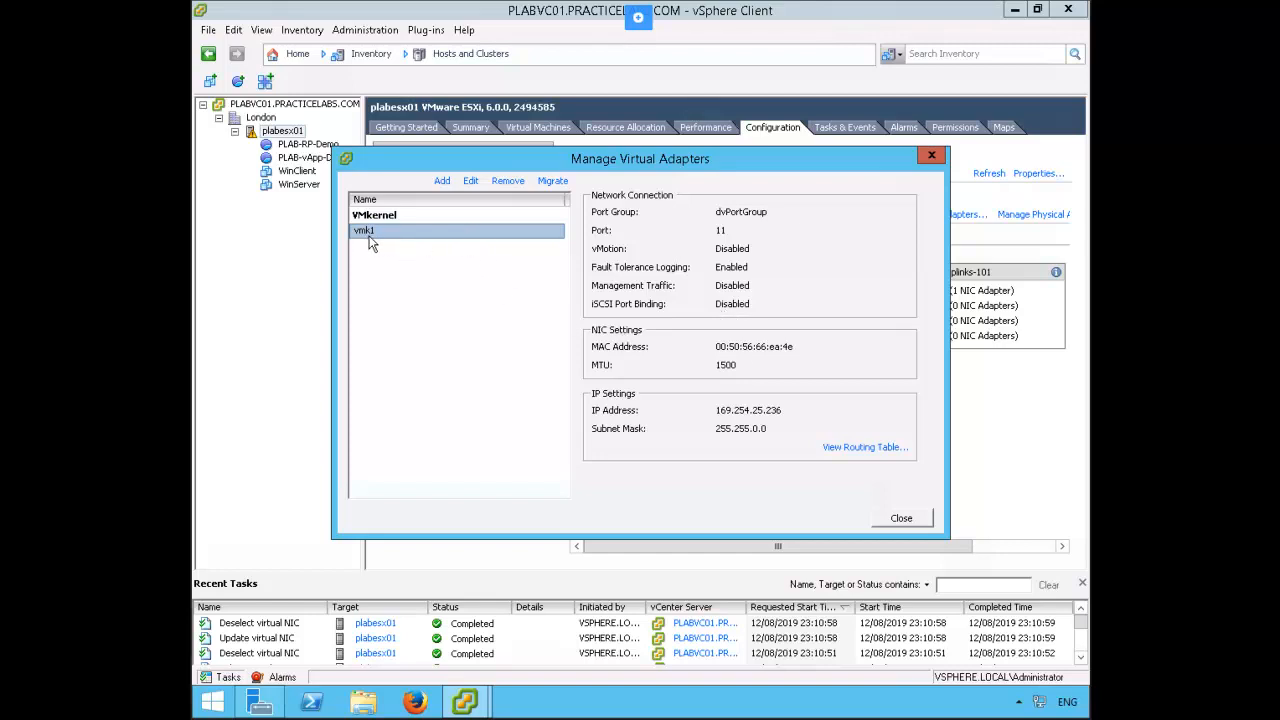
{"action": "left_click", "coordinate": [553, 181]}
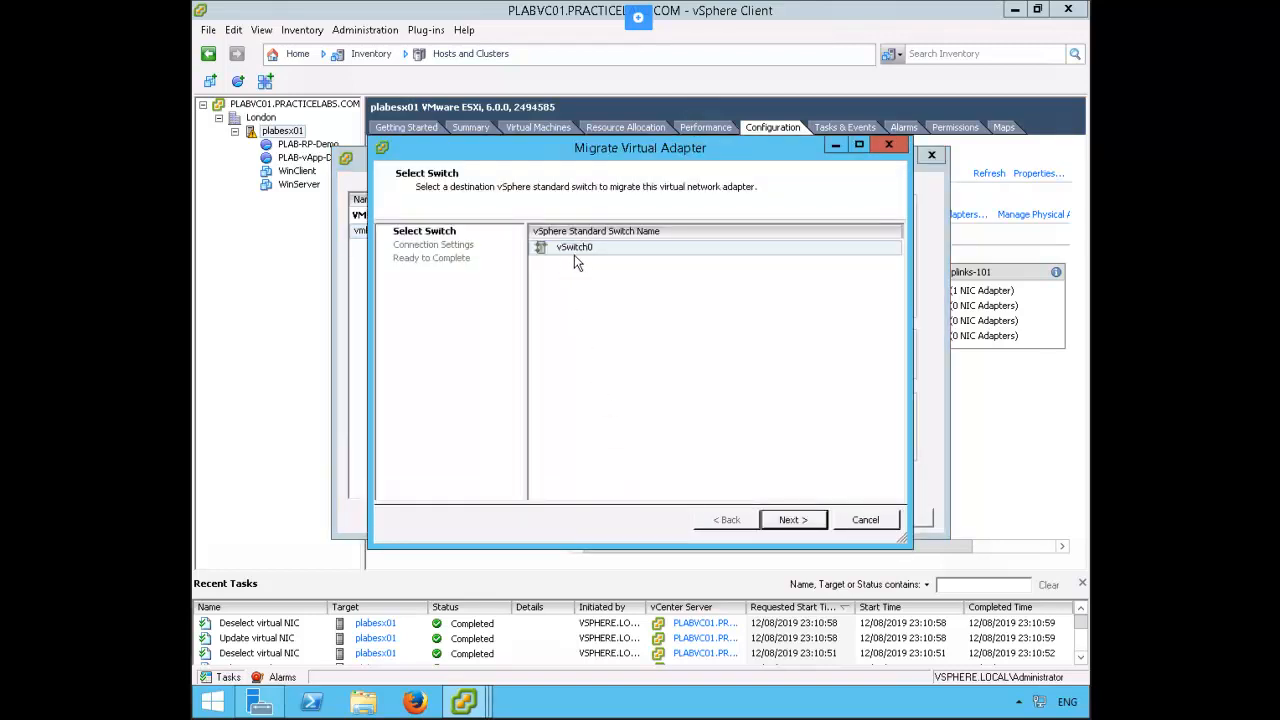
{"action": "left_click", "coordinate": [795, 522]}
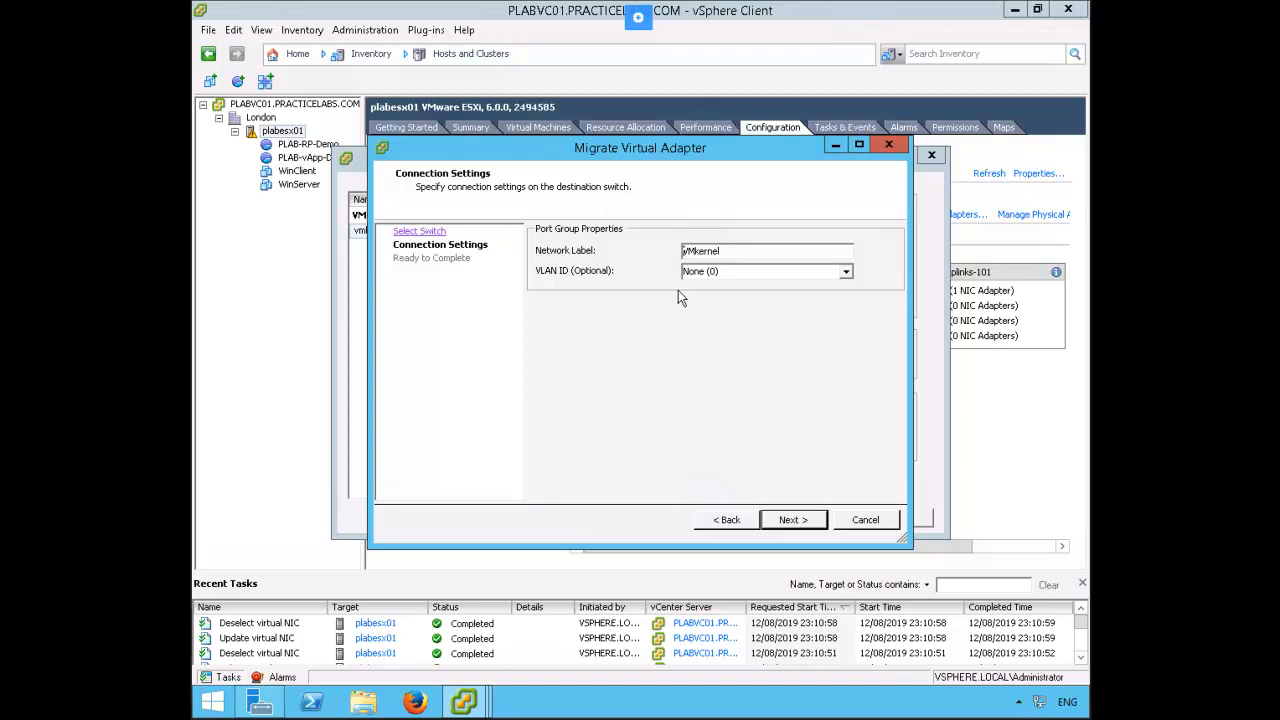
{"action": "type", "text": "PLAB-"}
{"action": "left_click", "coordinate": [773, 252]}
{"action": "left_click", "coordinate": [794, 524]}
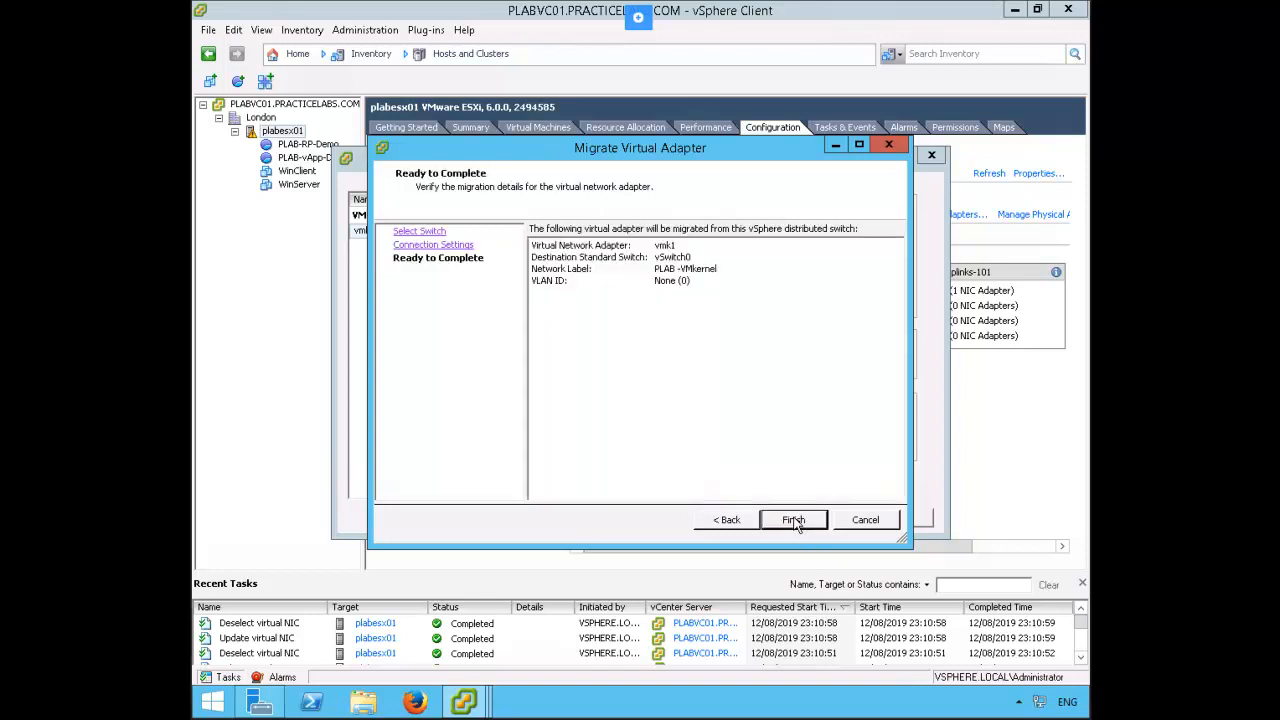
{"action": "left_click", "coordinate": [794, 521]}
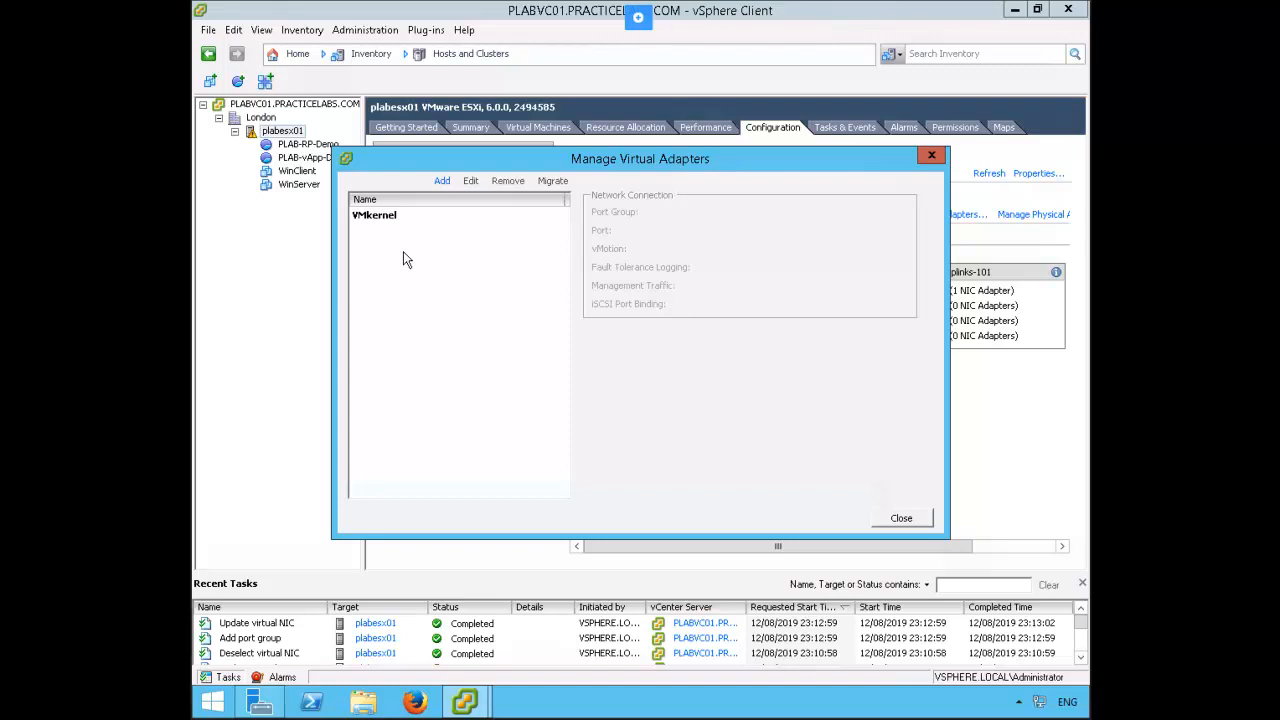
{"action": "left_click", "coordinate": [901, 519]}
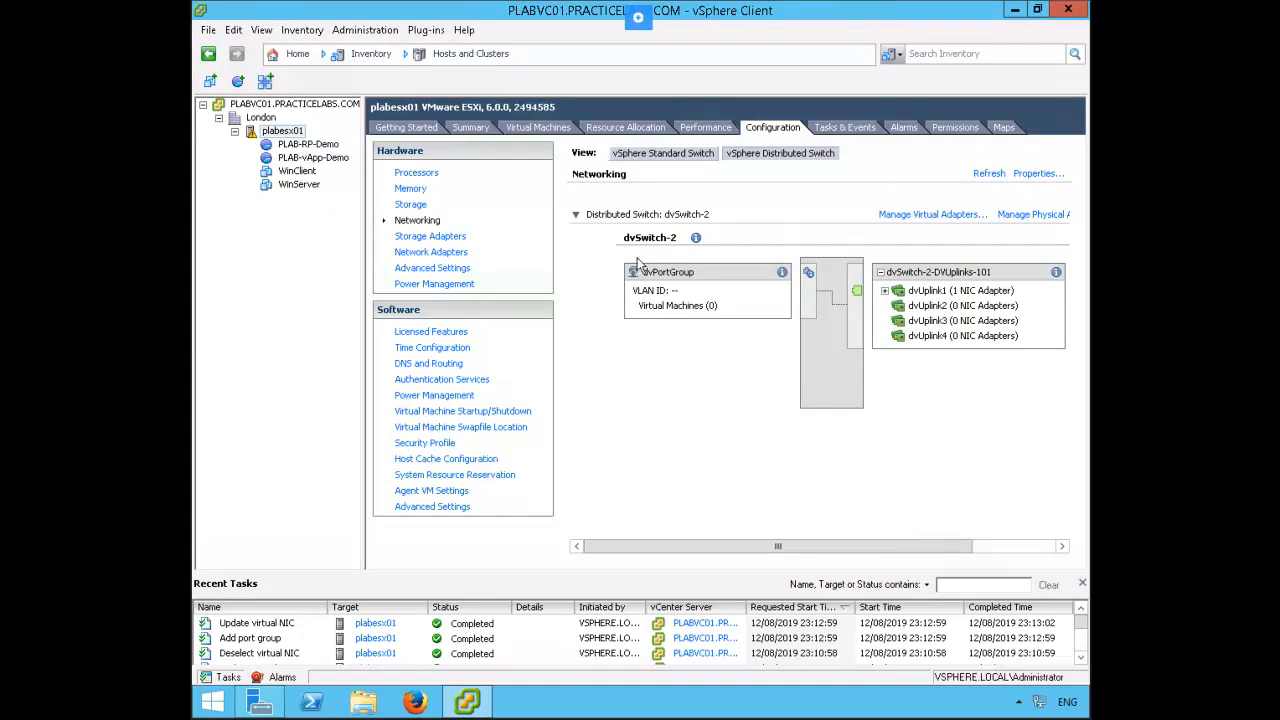
{"action": "left_click", "coordinate": [668, 153]}
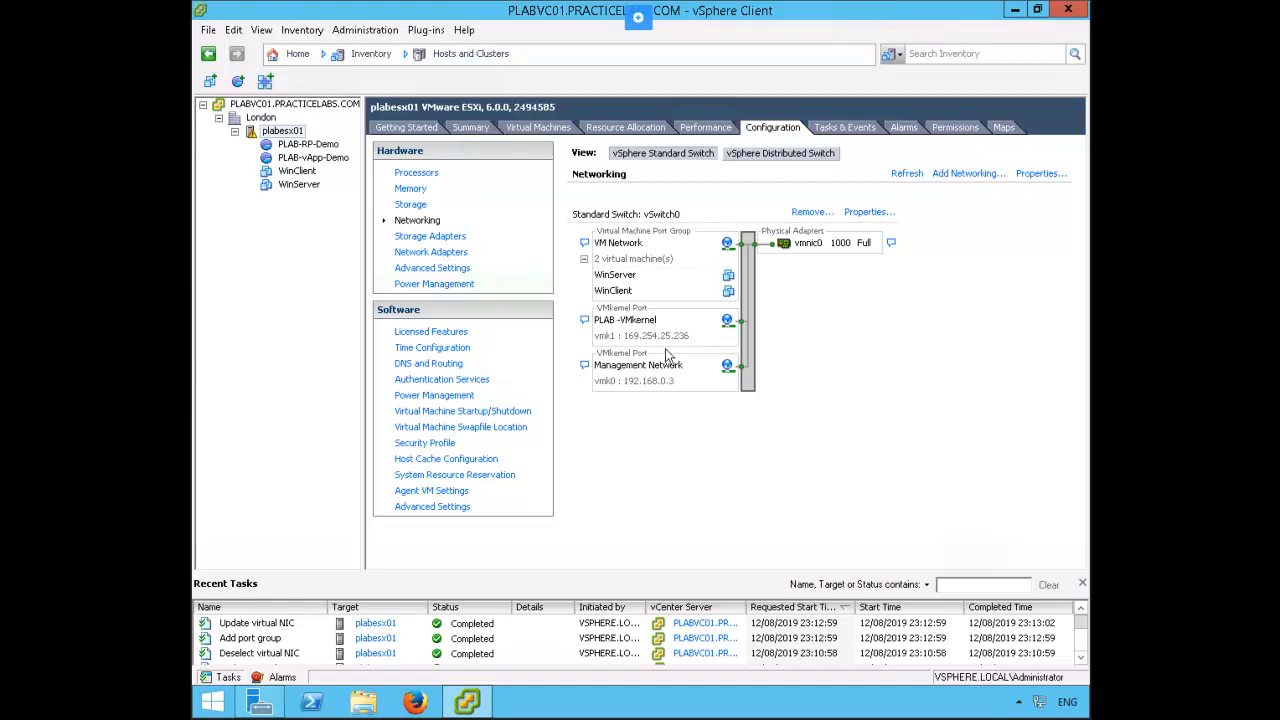
Go to the Networking inventory and expand the London datacenter down to its networks and distributed switch
{"action": "left_click", "coordinate": [298, 54]}
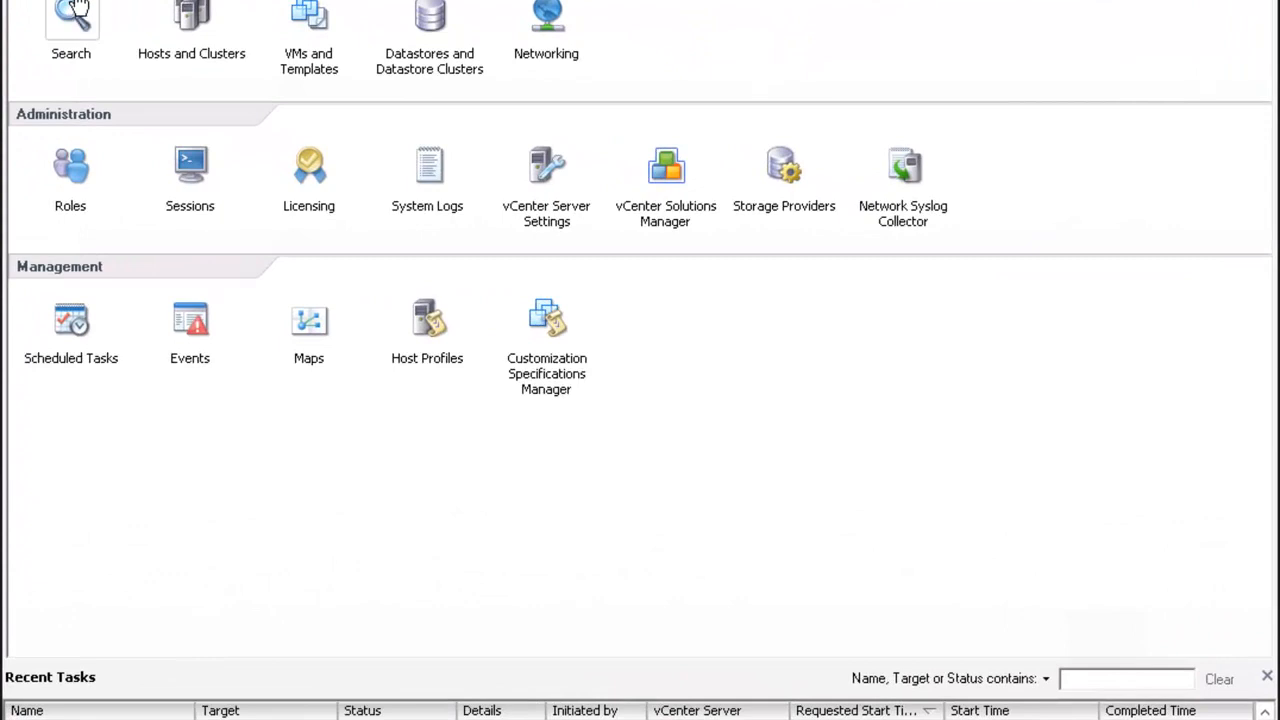
{"action": "left_click", "coordinate": [549, 20]}
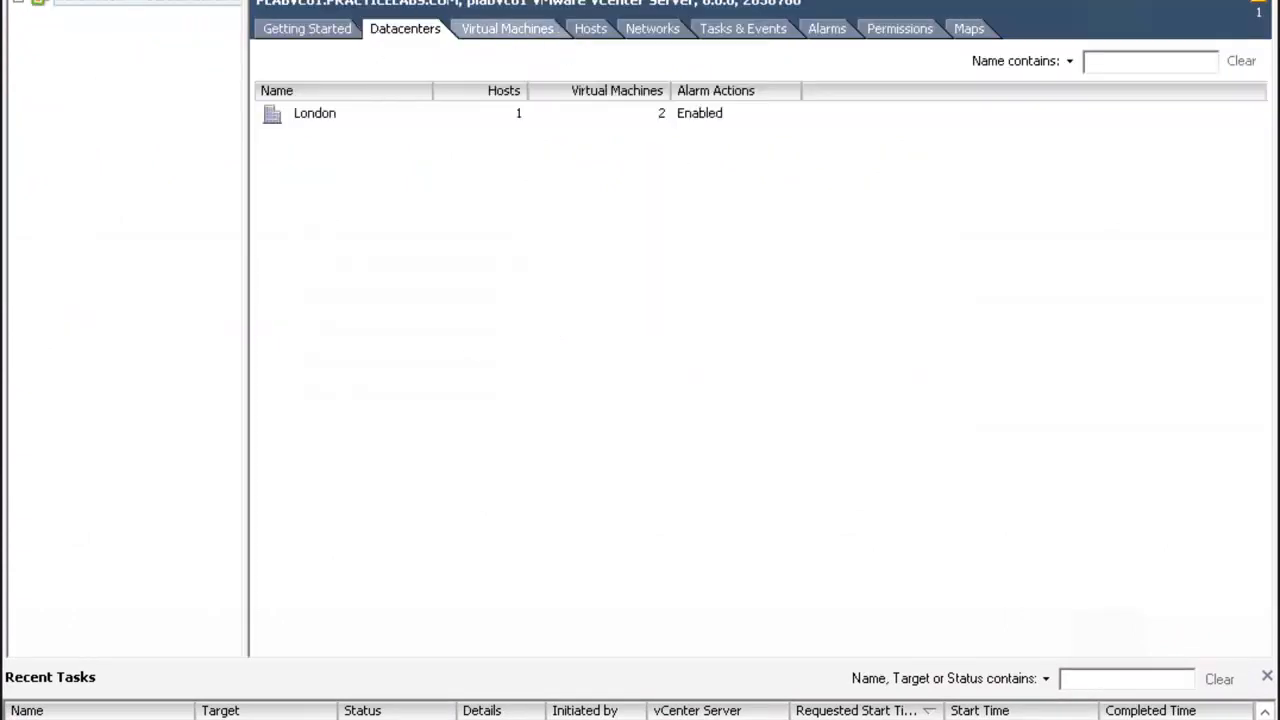
{"action": "left_click", "coordinate": [18, 3]}
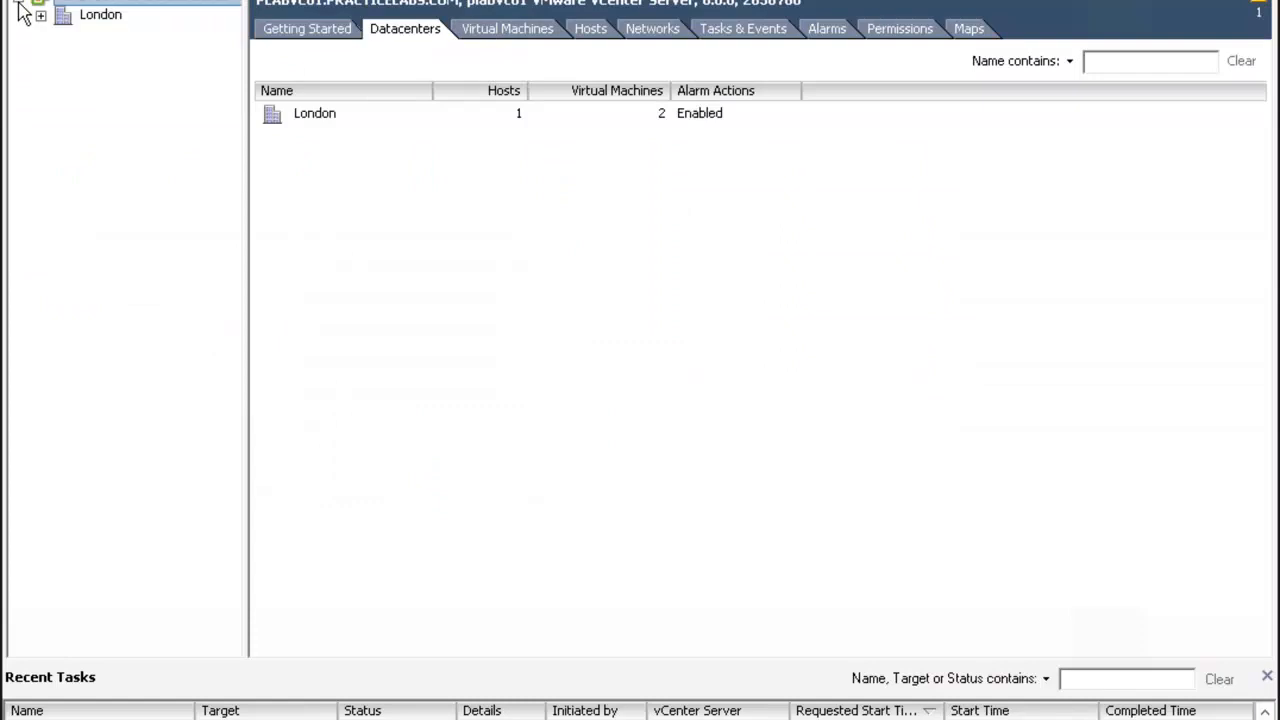
{"action": "left_click", "coordinate": [41, 16]}
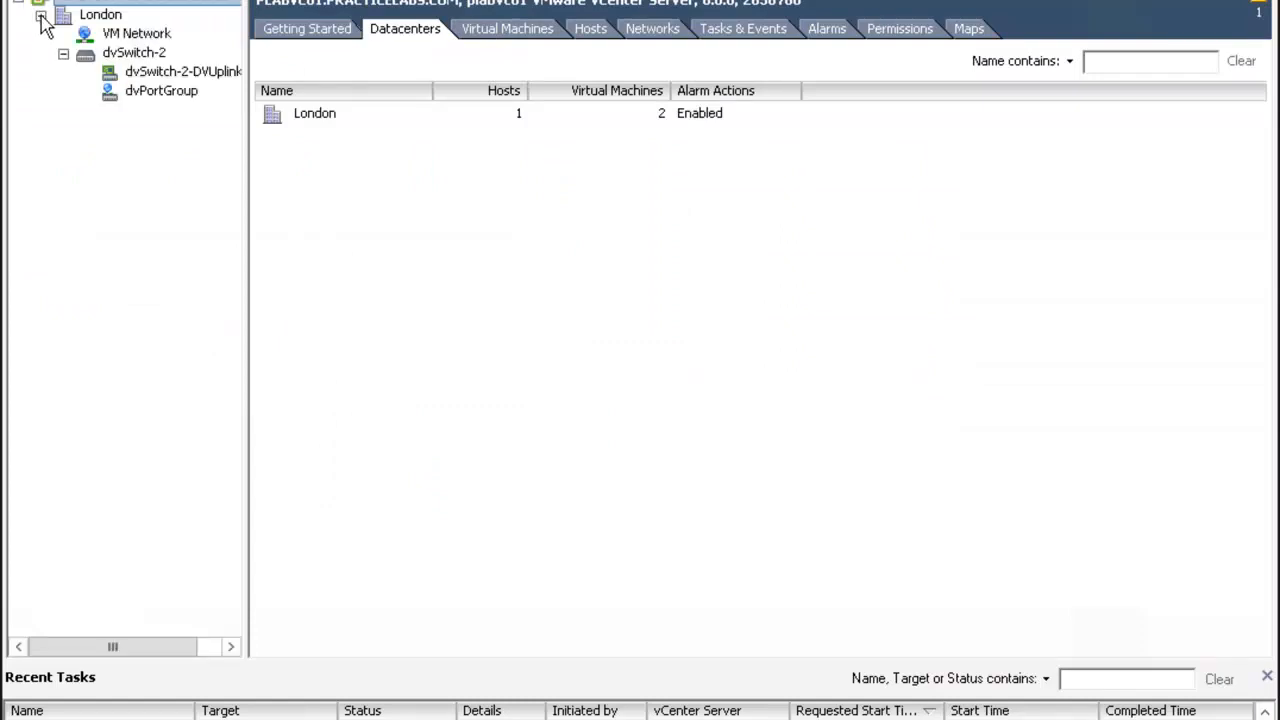
Set the security policy of dvPortGroup to accept promiscuous mode
{"action": "right_click", "coordinate": [191, 104]}
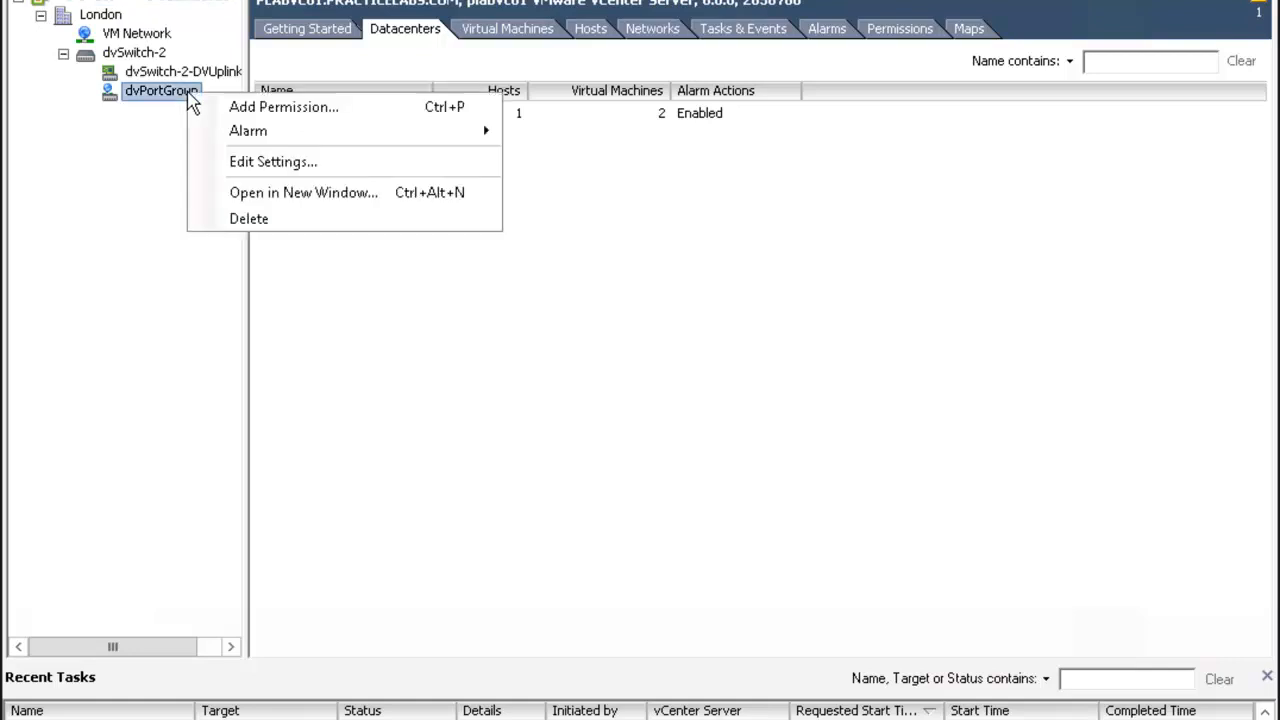
{"action": "left_click", "coordinate": [356, 172]}
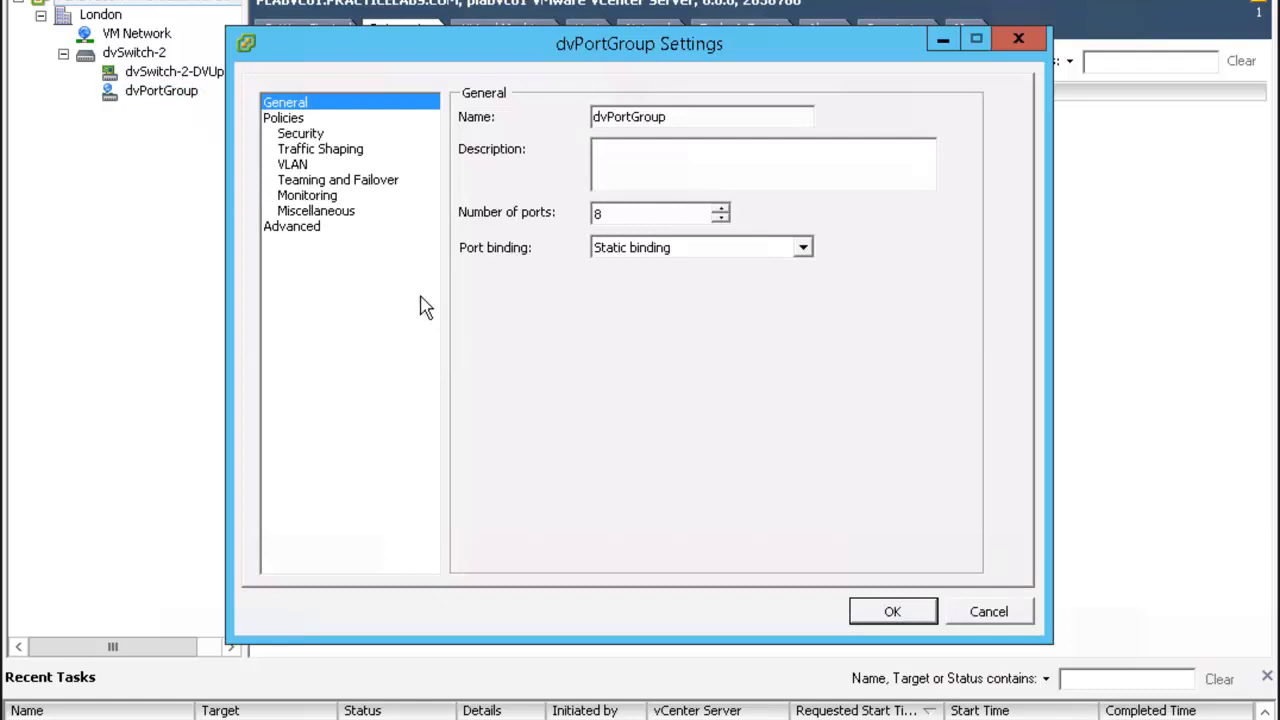
{"action": "left_click", "coordinate": [301, 137]}
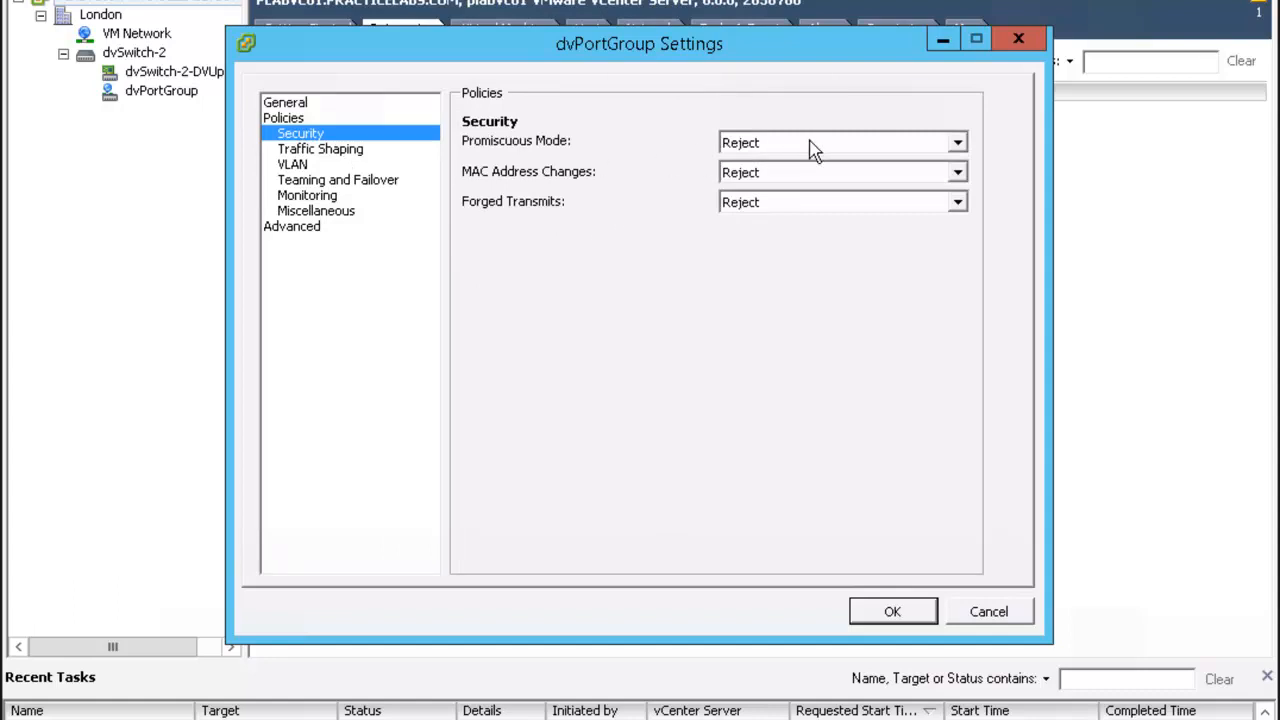
{"action": "left_click", "coordinate": [958, 144]}
{"action": "left_click", "coordinate": [860, 165]}
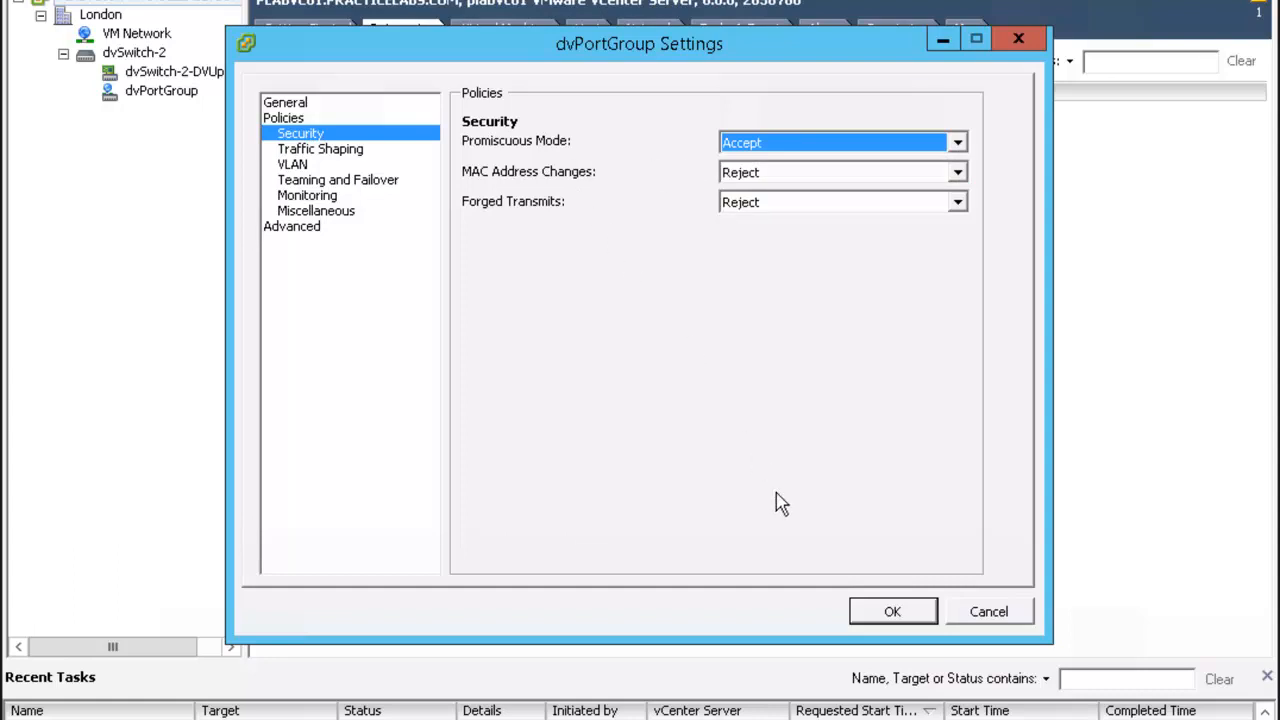
{"action": "left_click", "coordinate": [868, 612]}
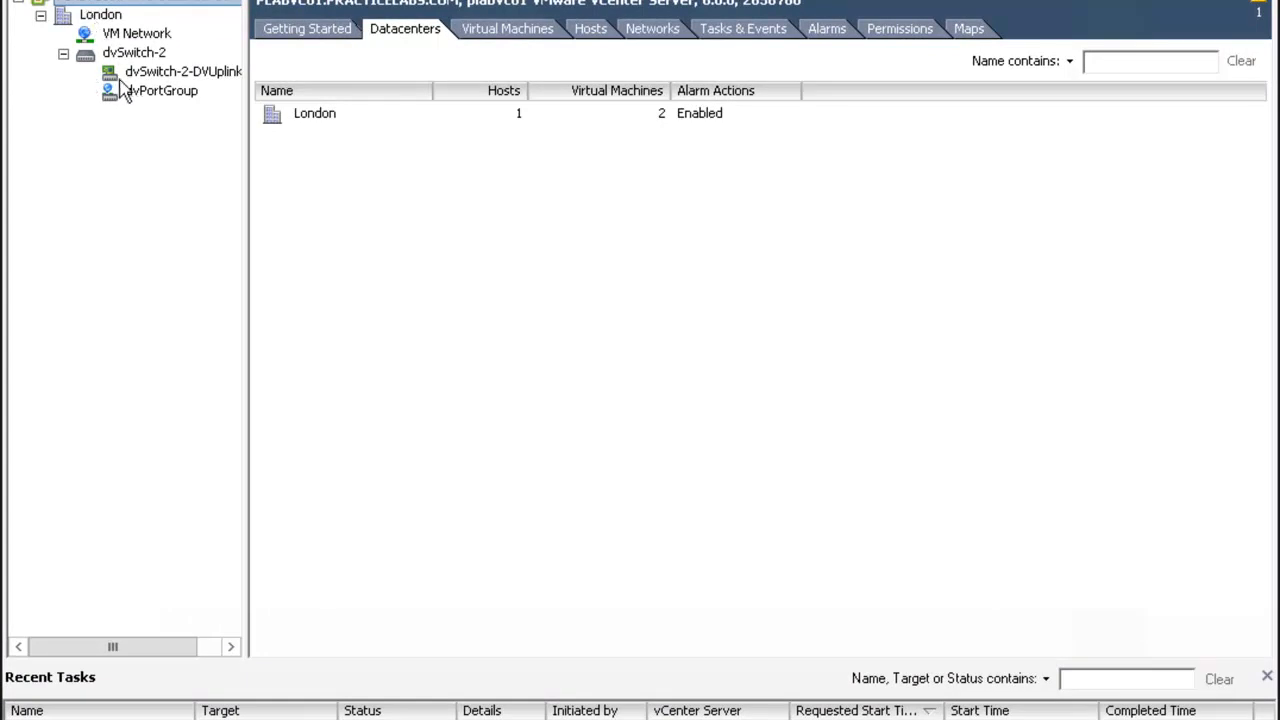
Set dvPortGroup to block all ports in its miscellaneous policies
{"action": "right_click", "coordinate": [180, 106]}
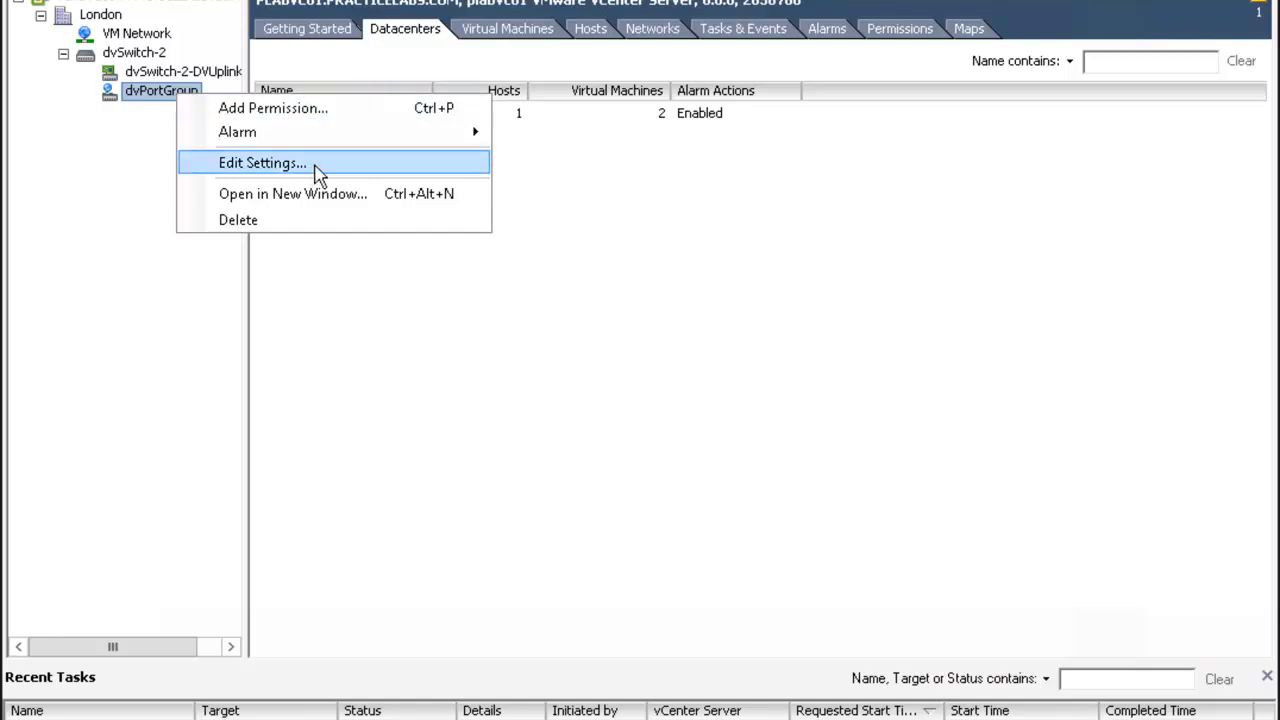
{"action": "left_click", "coordinate": [262, 163]}
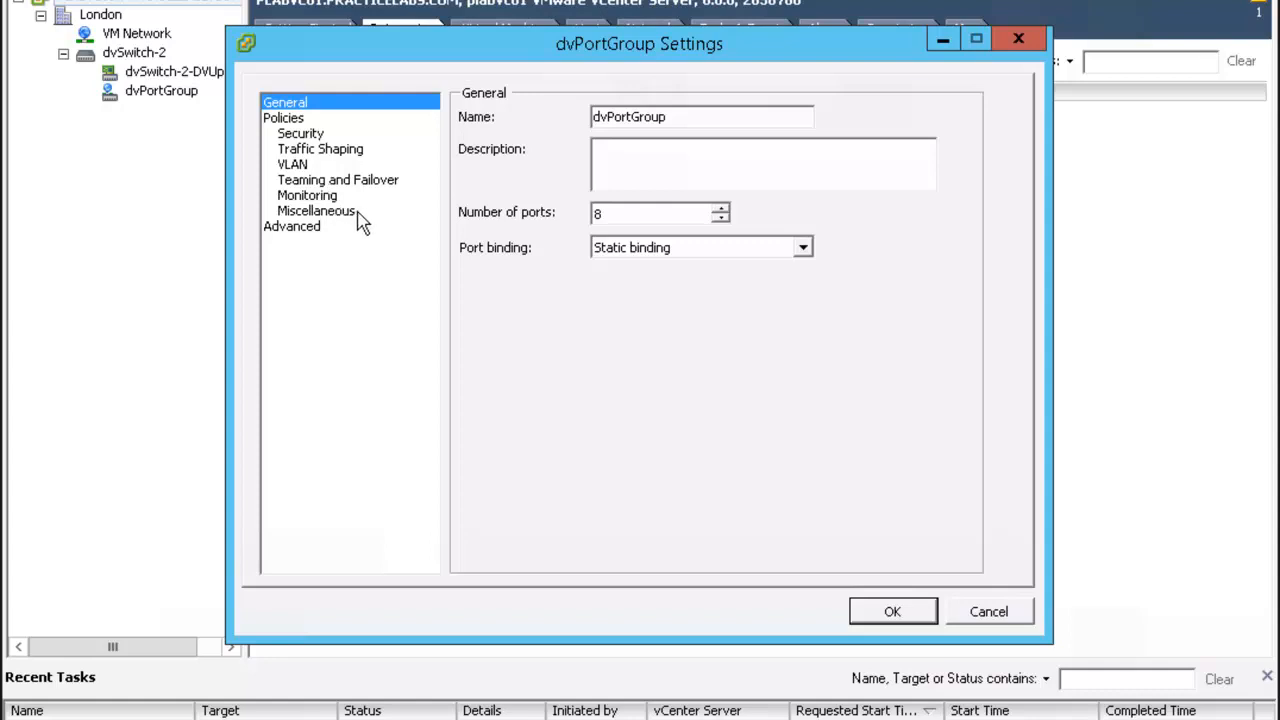
{"action": "left_click", "coordinate": [356, 215]}
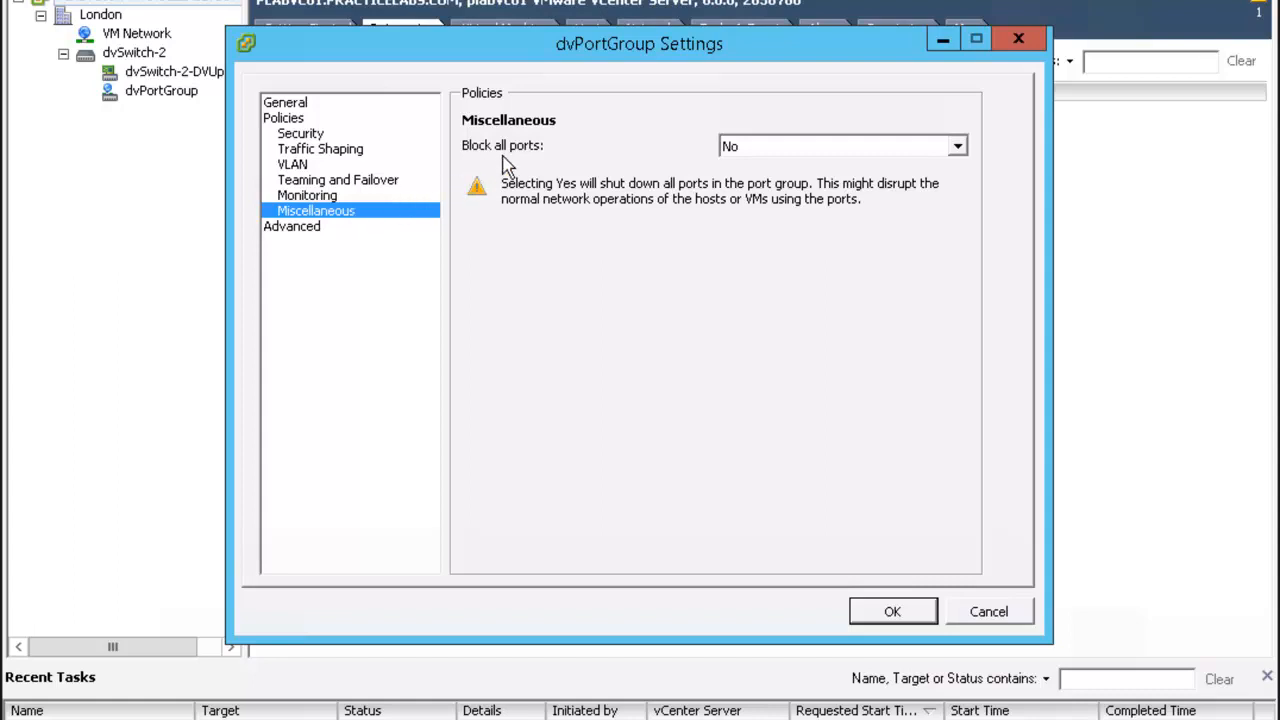
{"action": "left_click", "coordinate": [958, 147]}
{"action": "left_click", "coordinate": [810, 186]}
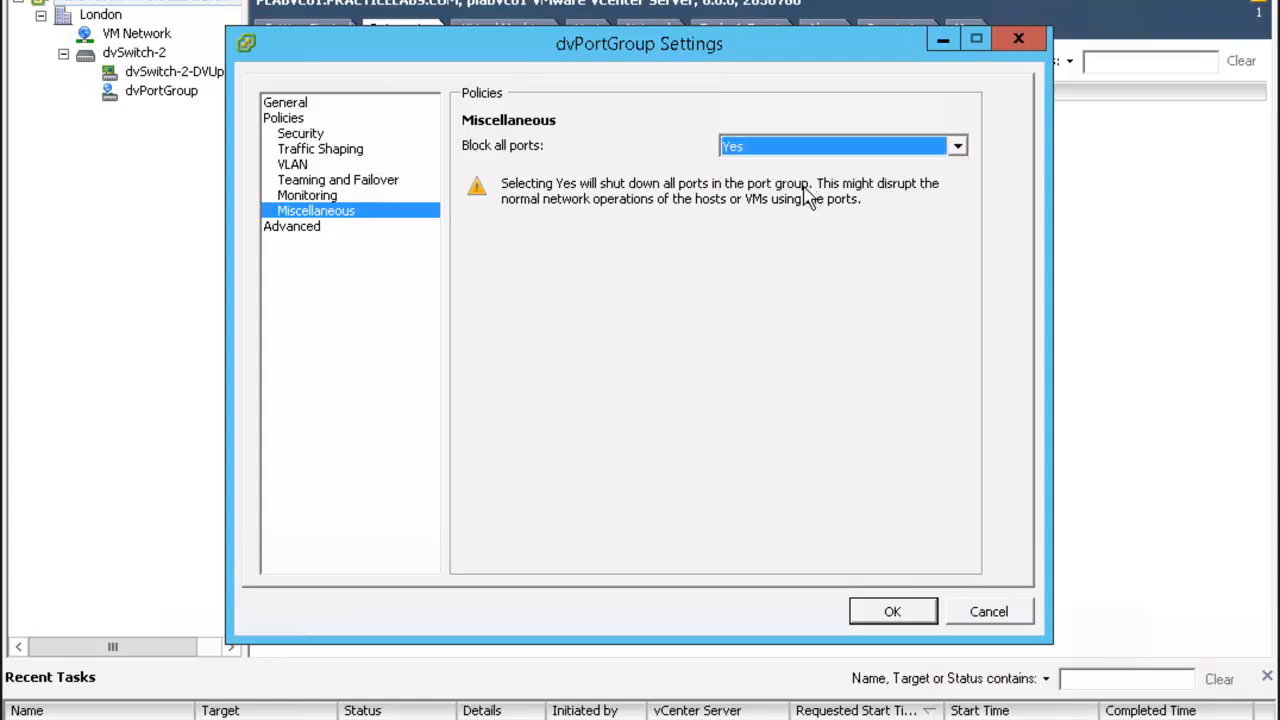
{"action": "left_click", "coordinate": [892, 613]}
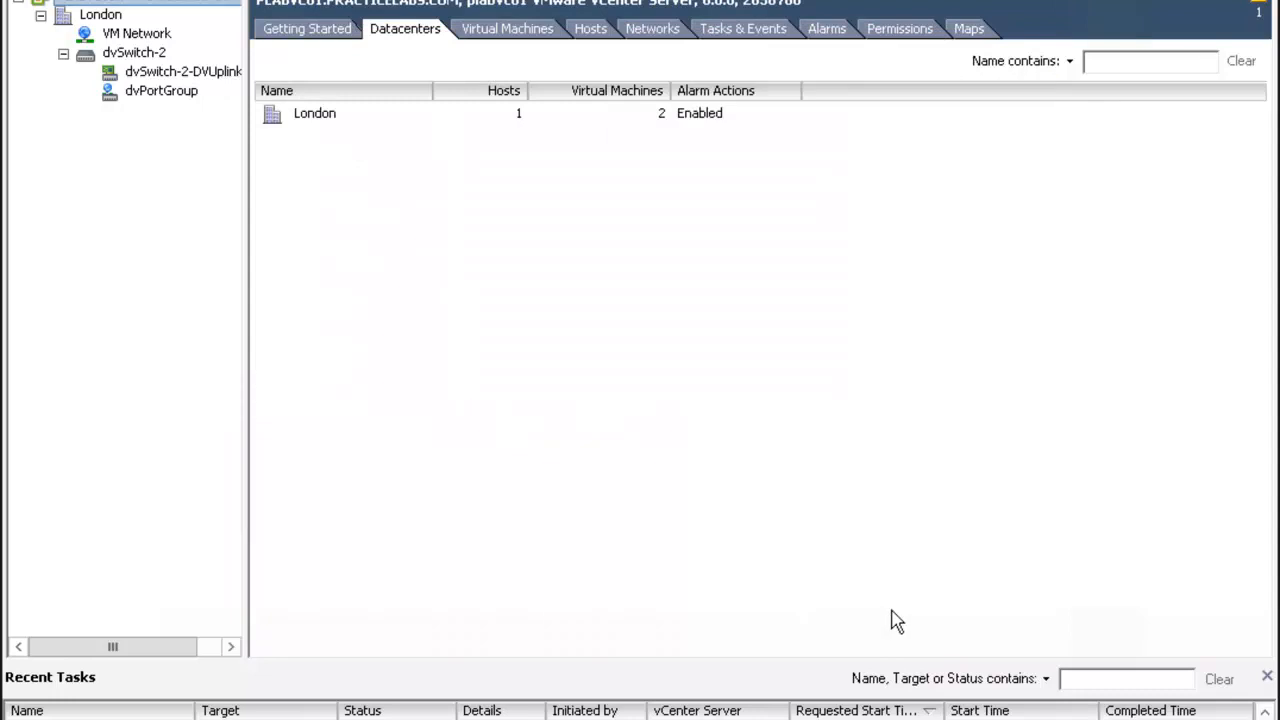